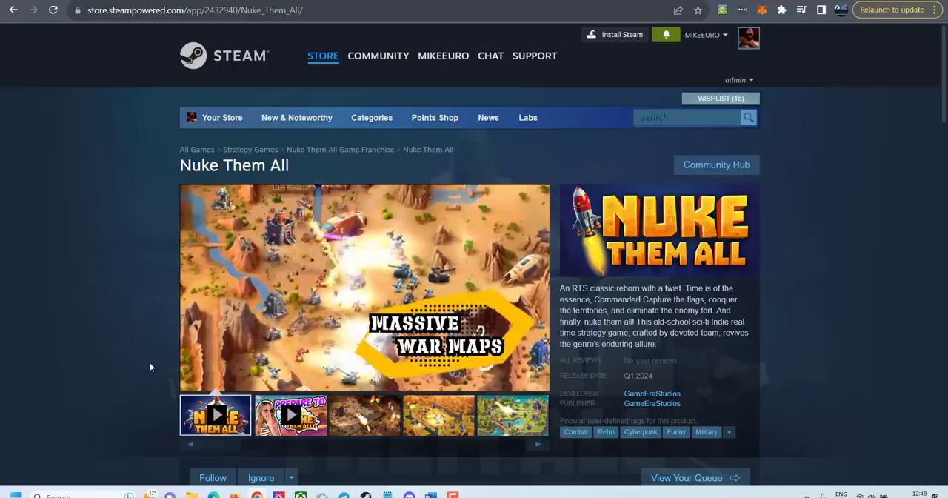
Step: Leave the Nuke Them All page and return to the Steam wishlist
drag(180, 164, 297, 174)
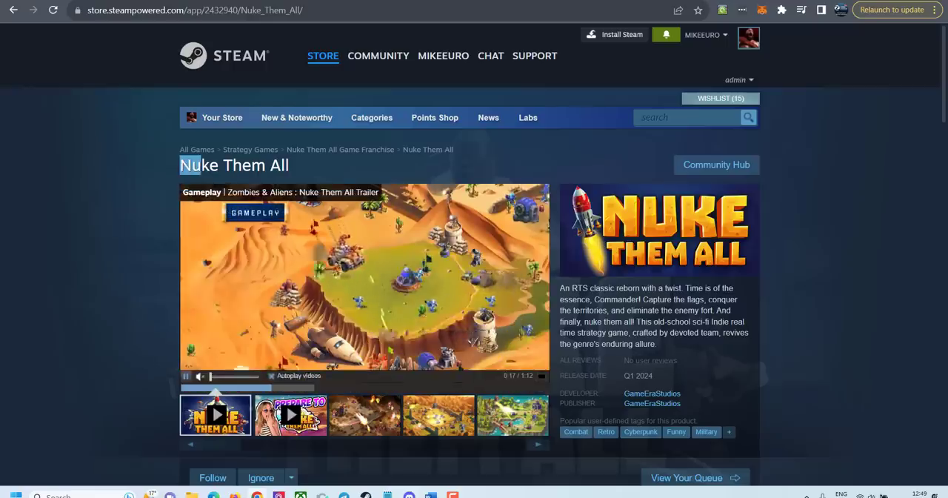
click(301, 172)
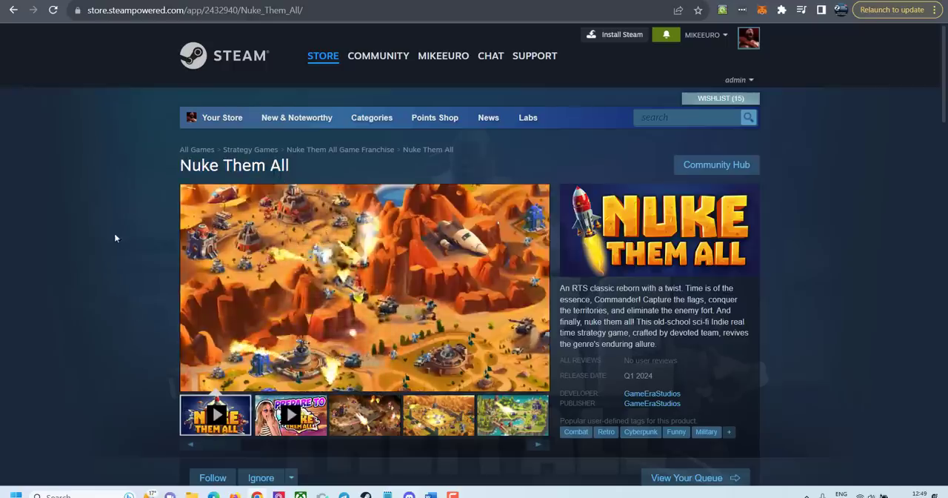
scroll(114, 232, down, 2)
scroll(109, 249, down, 1)
scroll(164, 308, up, 3)
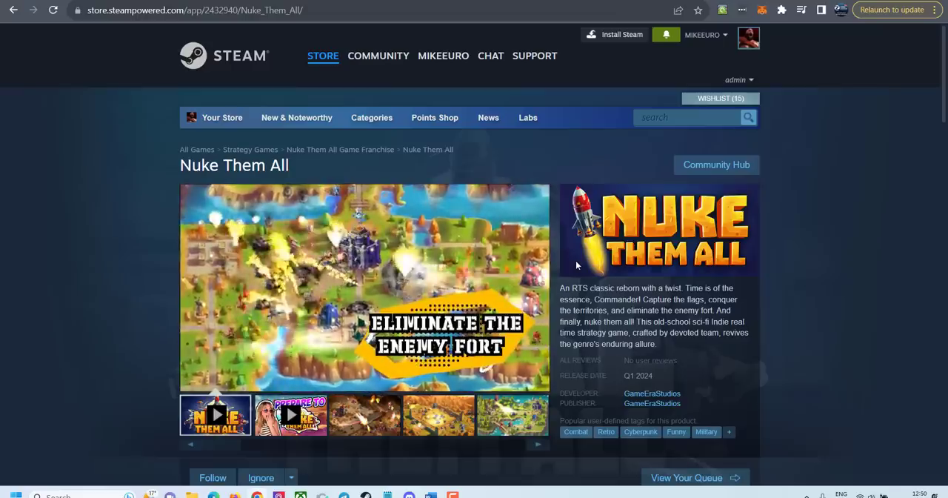
mouse_move(364, 287)
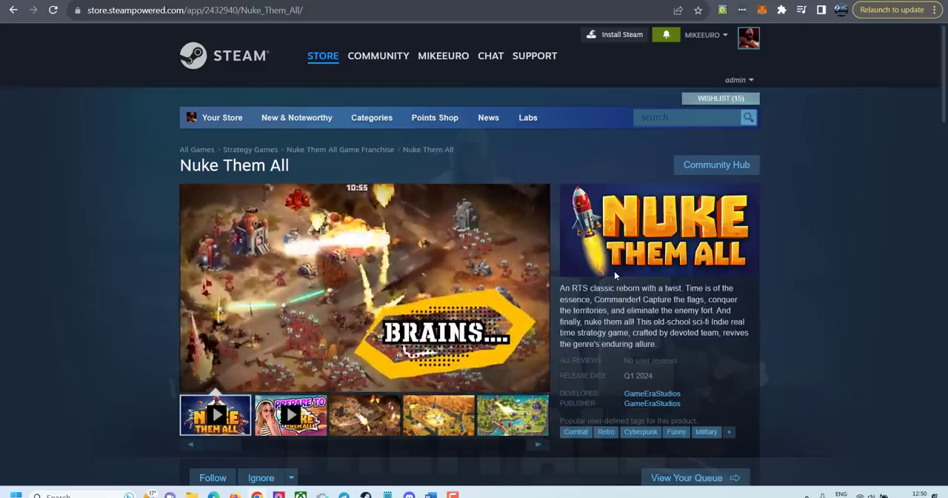
mouse_move(366, 496)
click(365, 444)
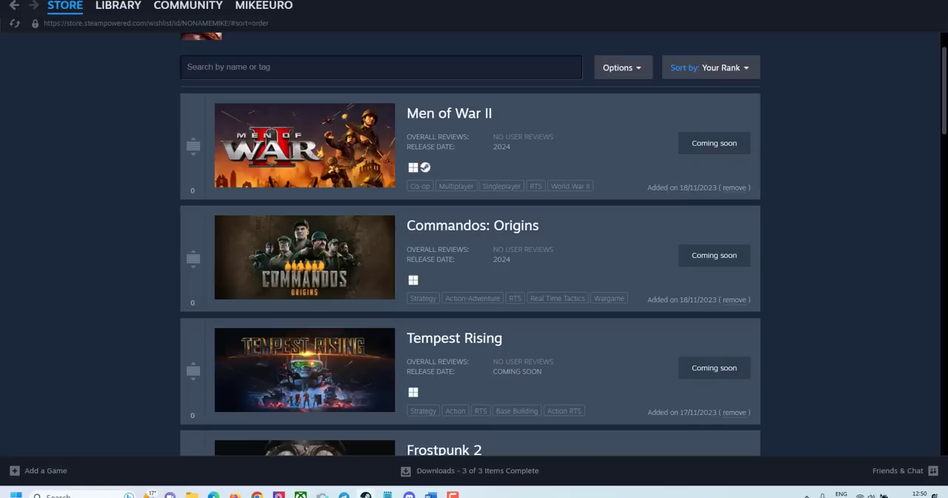
drag(946, 112, 944, 59)
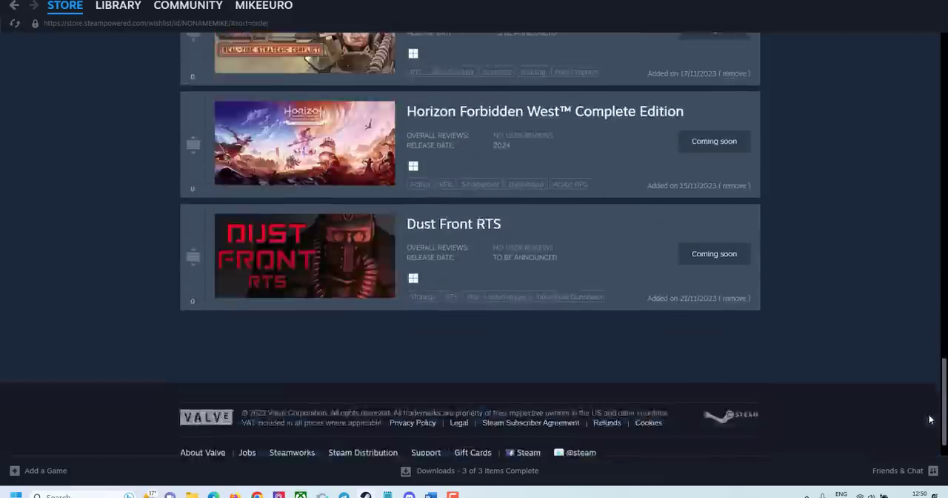
scroll(735, 215, down, 2)
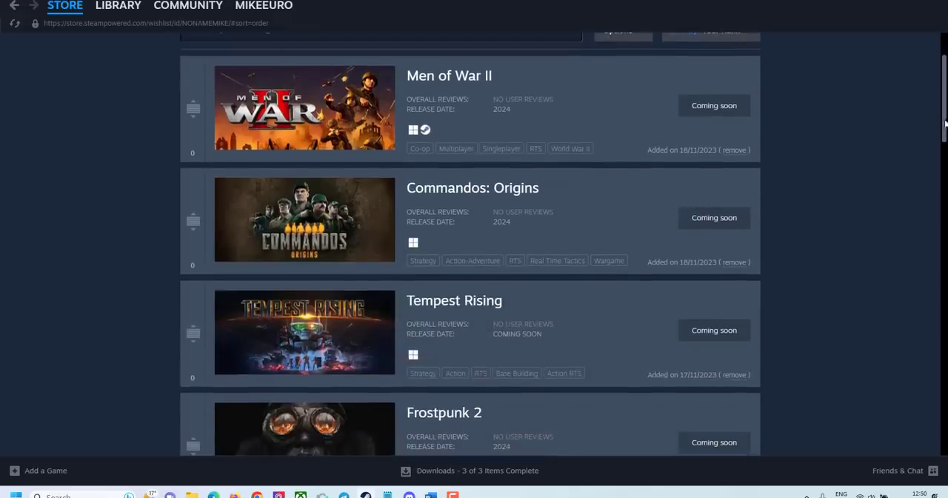
Step: Open the Men of War II store page from the wishlist in its own window
right_click(344, 107)
click(370, 115)
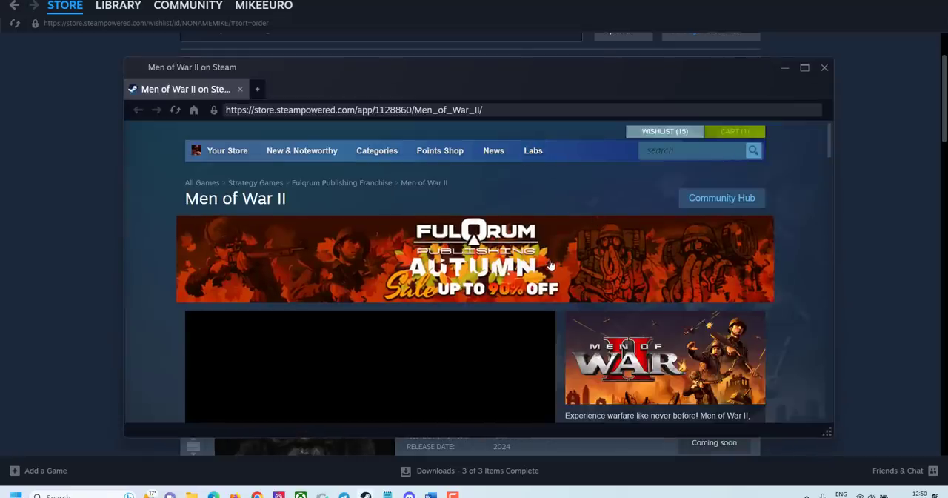
scroll(551, 265, down, 2)
scroll(551, 264, down, 1)
Step: Show the second Men of War II screenshot in the main viewer
click(300, 364)
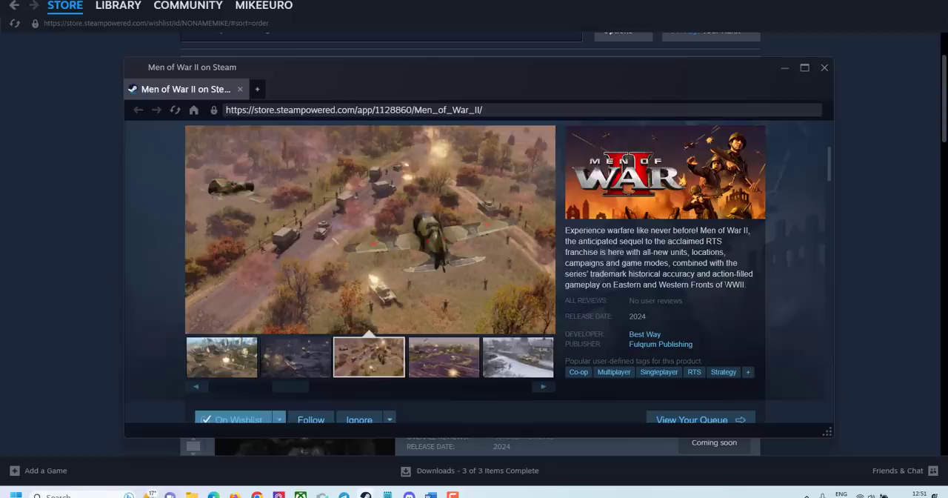
Step: Step through the lavender field, snowy tank, desert battle and tank-in-grass screenshots
click(433, 367)
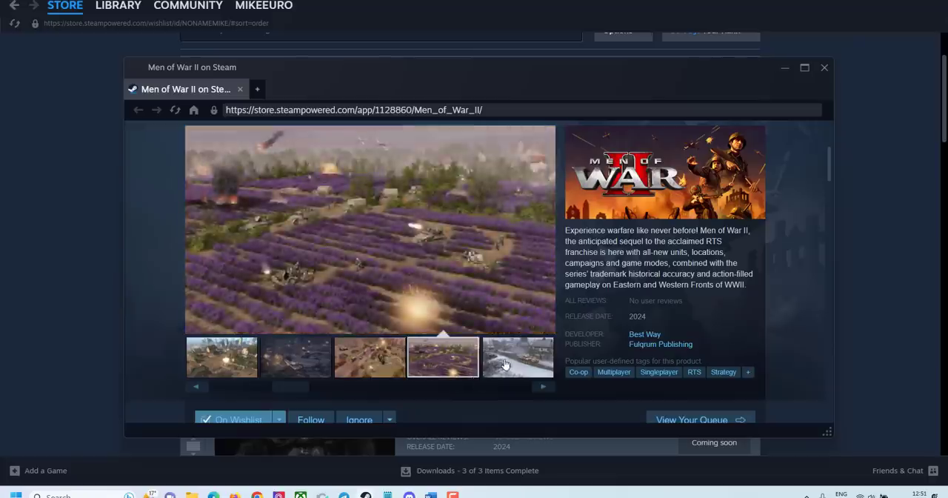
click(506, 365)
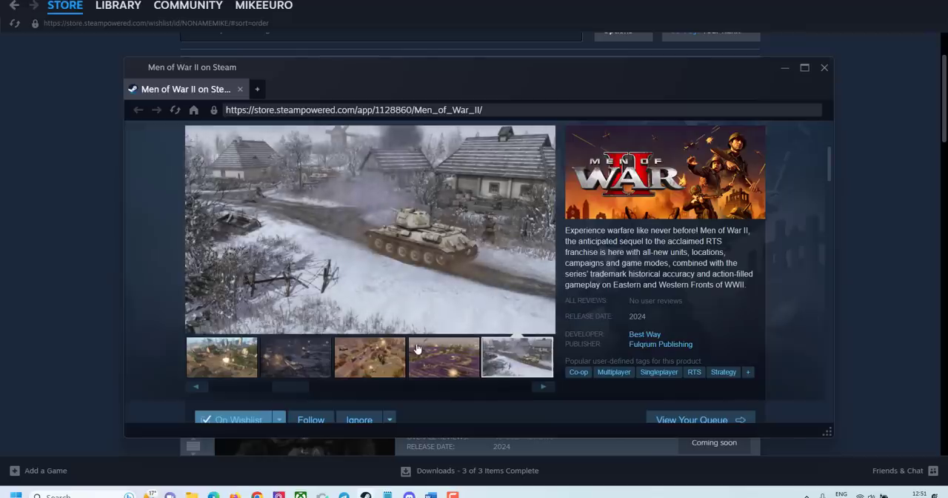
scroll(444, 322, down, 1)
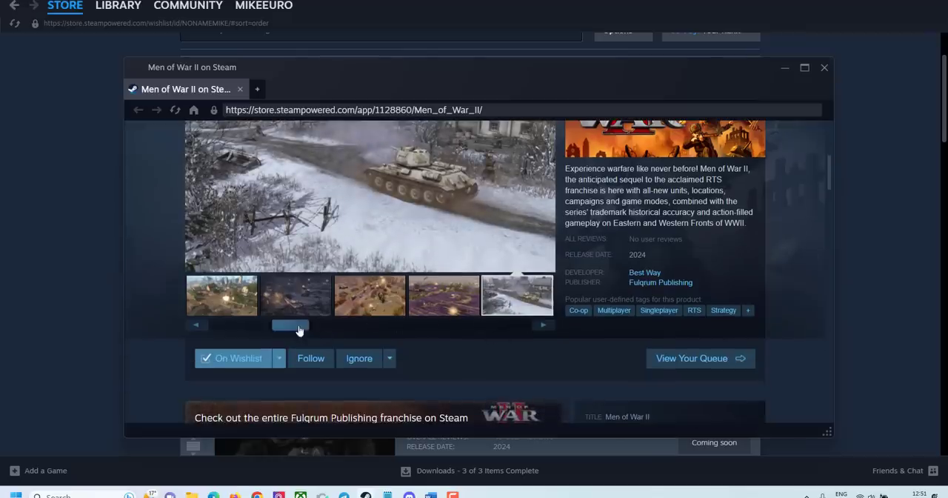
drag(289, 323, 345, 323)
click(465, 295)
scroll(519, 304, up, 1)
click(543, 386)
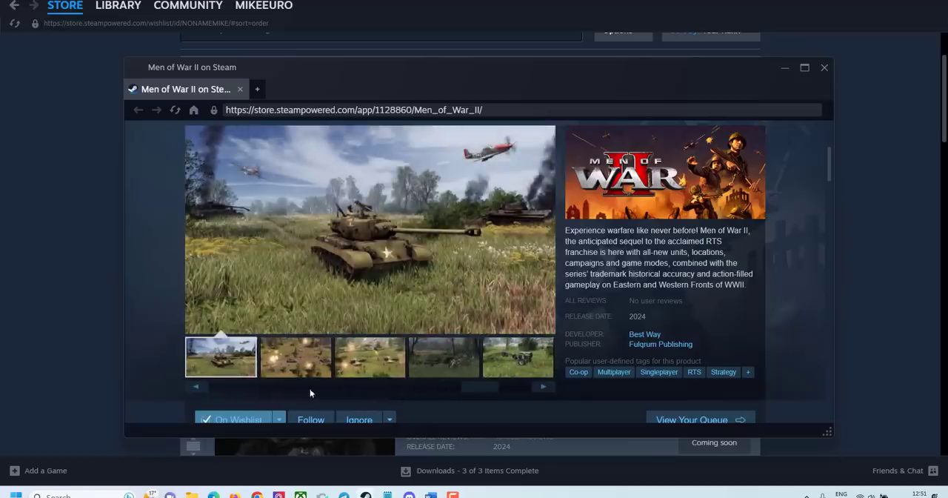
click(197, 386)
click(295, 356)
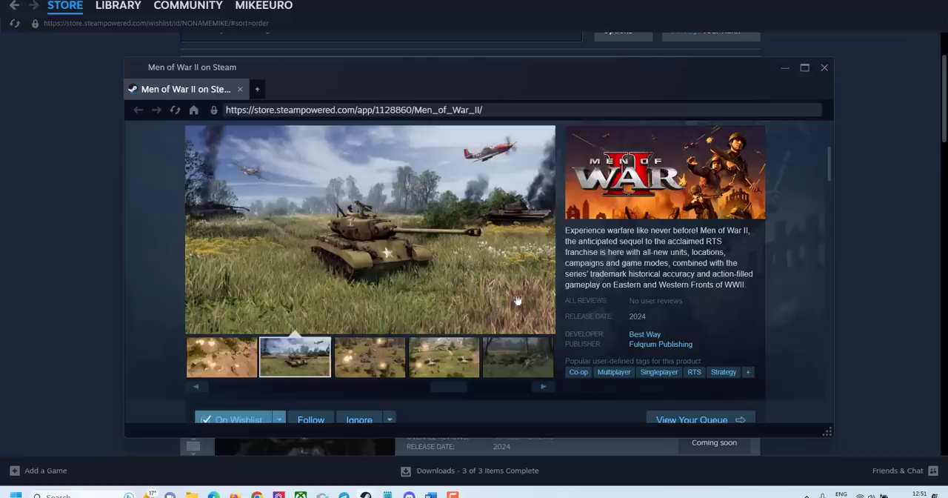
Step: Cycle the remaining screenshots, ending back on the desert battle and snow scenes
click(368, 357)
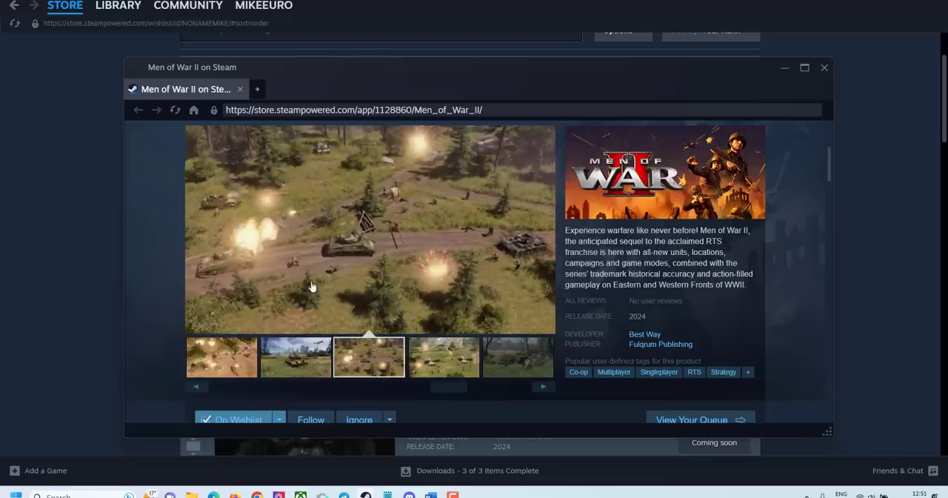
click(470, 365)
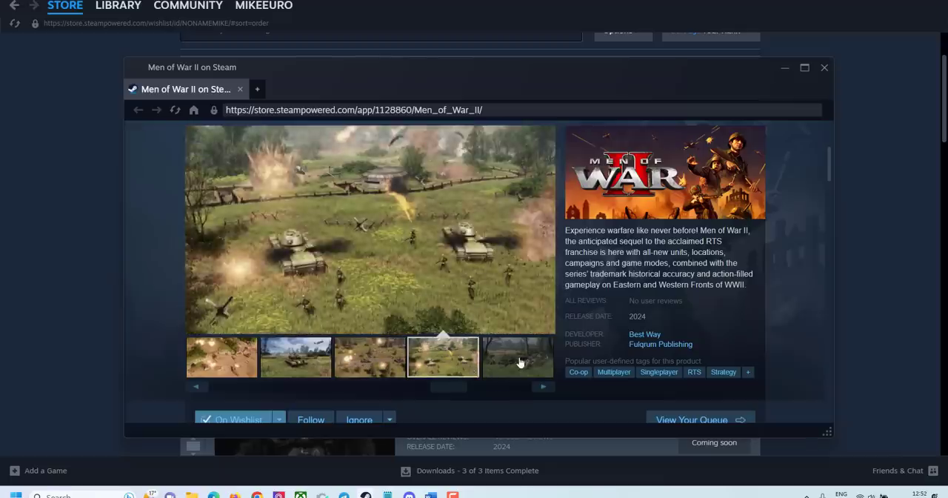
click(521, 362)
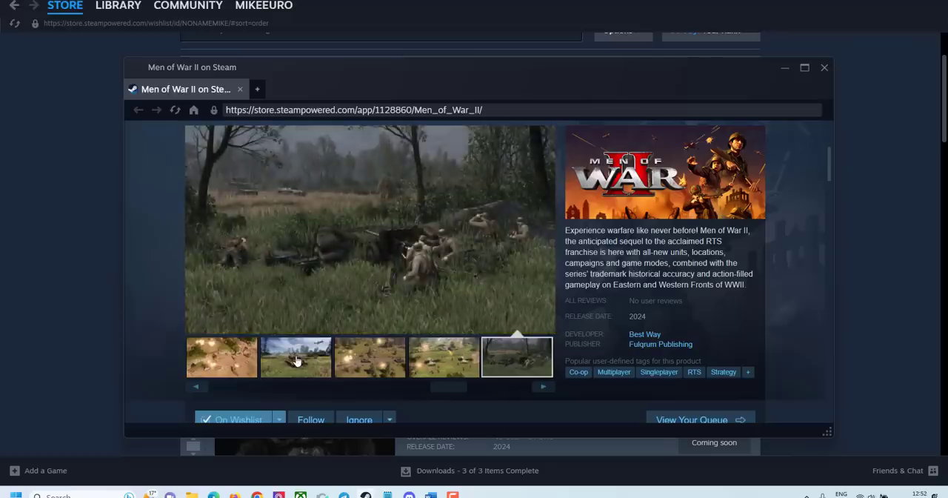
click(237, 360)
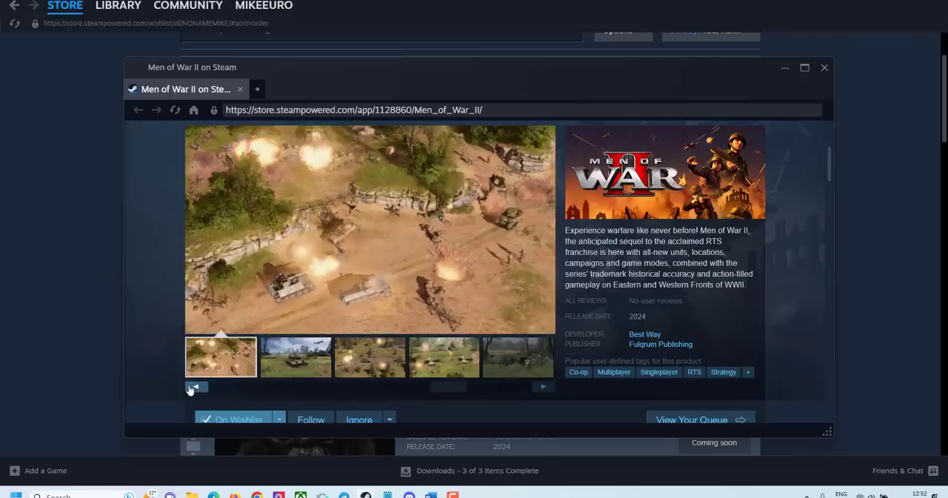
click(195, 387)
click(303, 360)
click(247, 367)
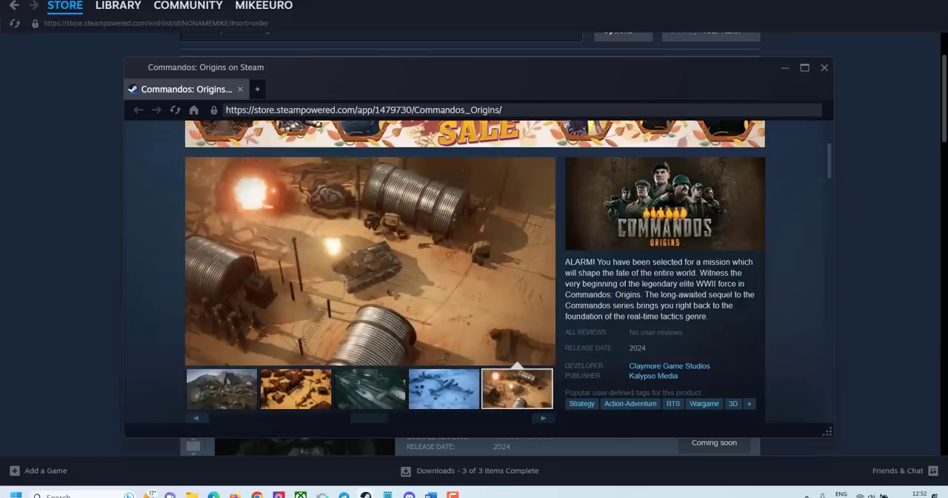
Step: View the Commandos: Origins plane, submarine, desert village and base screenshots, then expand the full description
click(448, 389)
click(368, 391)
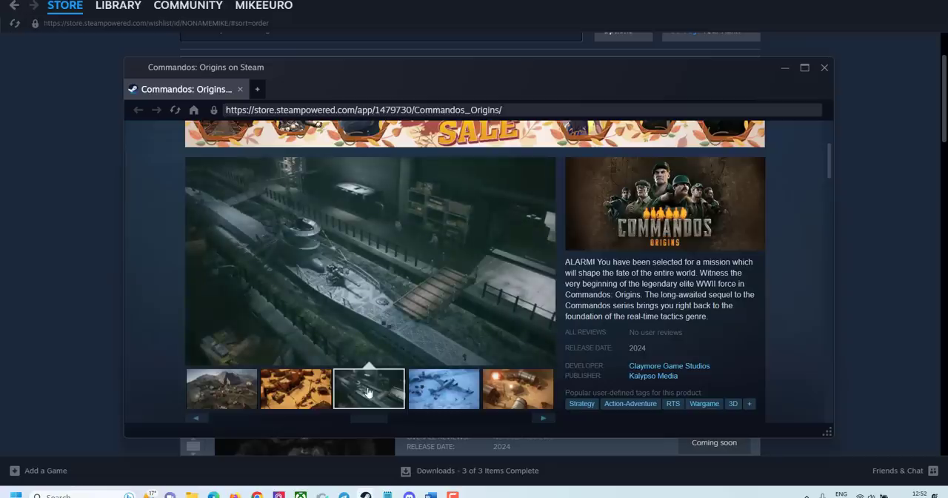
click(297, 400)
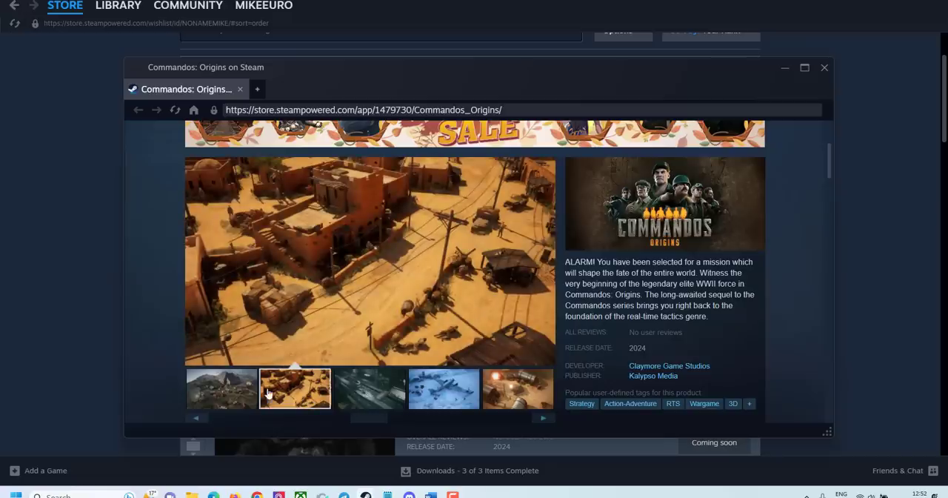
click(237, 392)
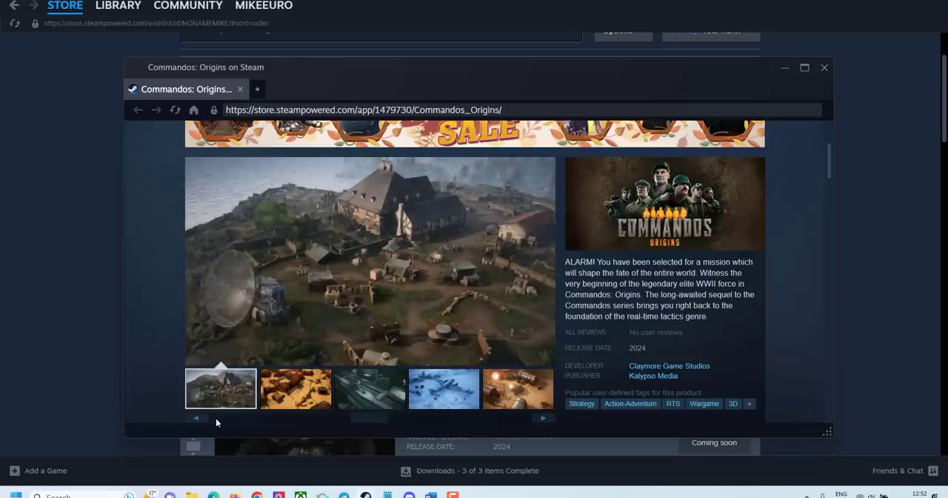
click(197, 417)
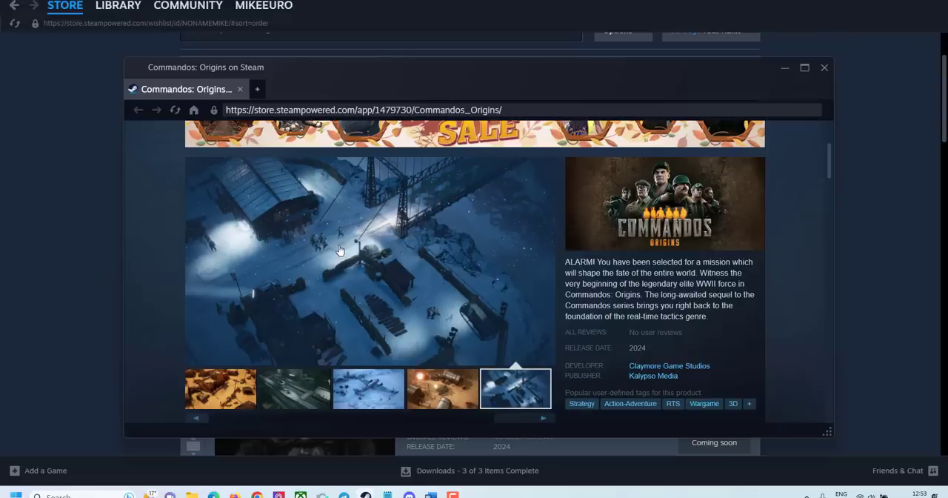
scroll(665, 318, down, 2)
scroll(665, 319, down, 3)
scroll(660, 312, down, 3)
scroll(492, 317, down, 3)
scroll(493, 317, down, 2)
scroll(493, 317, down, 3)
scroll(403, 334, down, 3)
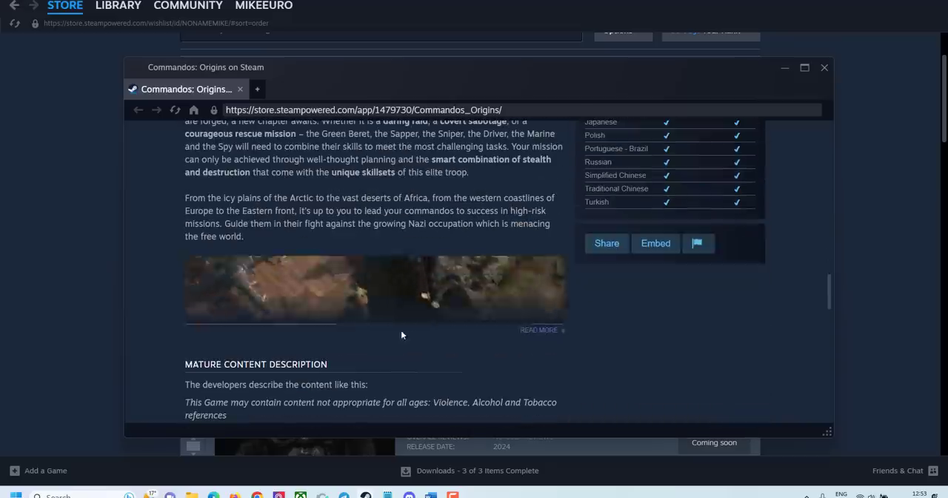
click(552, 329)
scroll(551, 333, down, 2)
scroll(444, 334, down, 3)
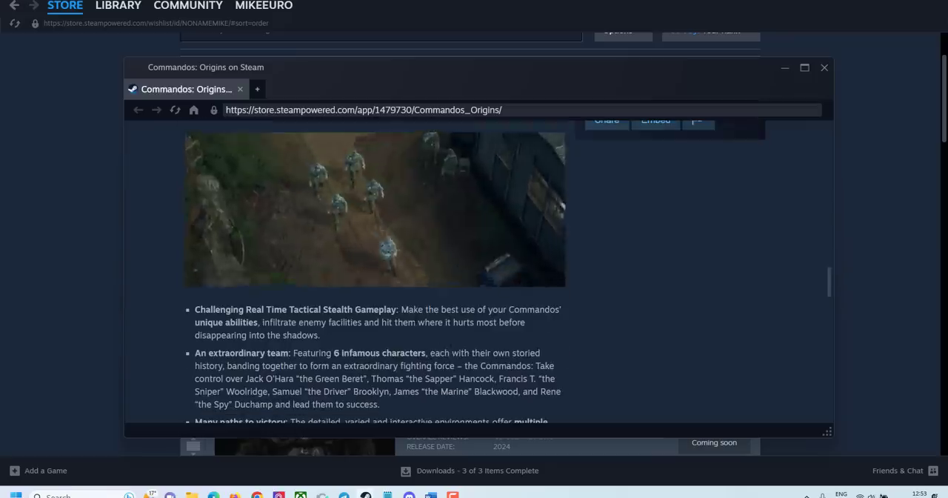
scroll(444, 296, up, 1)
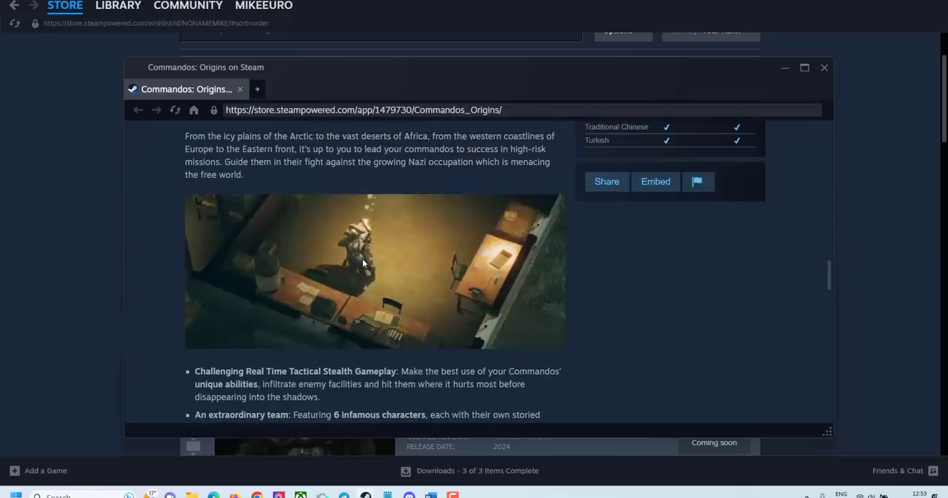
scroll(426, 311, up, 2)
scroll(459, 322, up, 5)
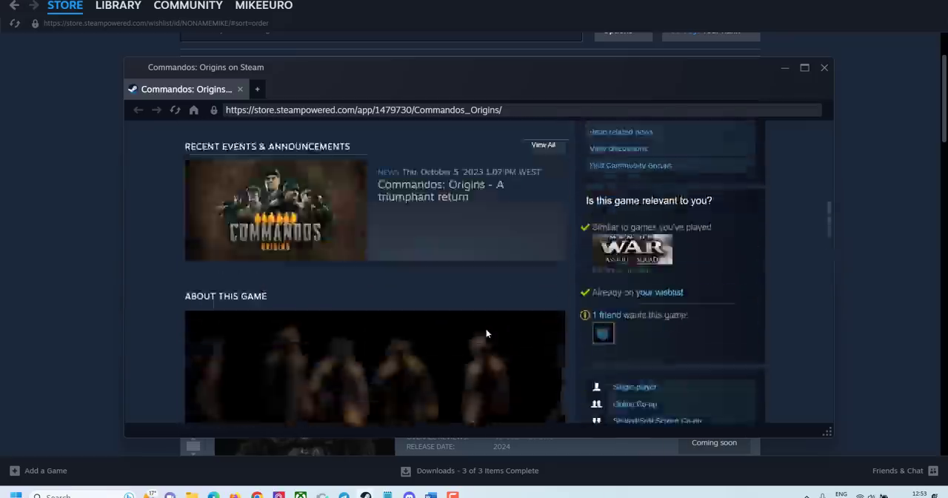
scroll(524, 317, up, 4)
scroll(524, 317, up, 5)
scroll(524, 317, up, 2)
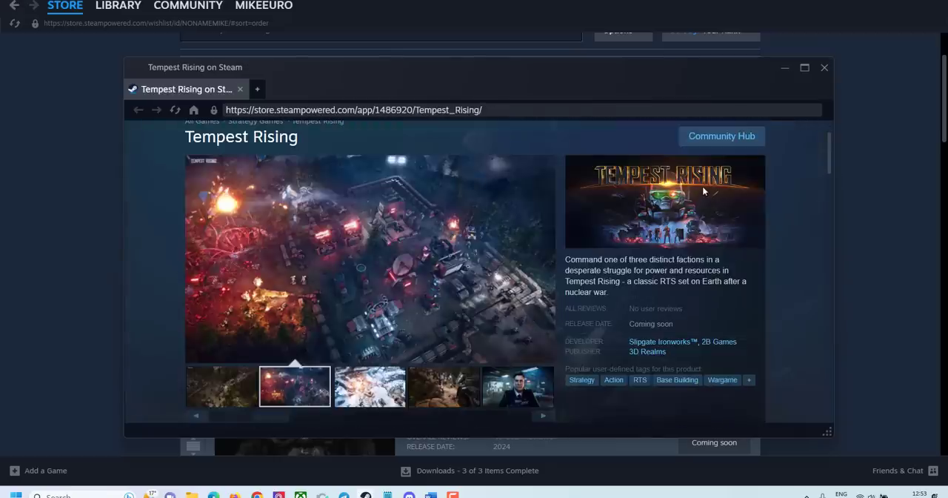
scroll(518, 296, down, 3)
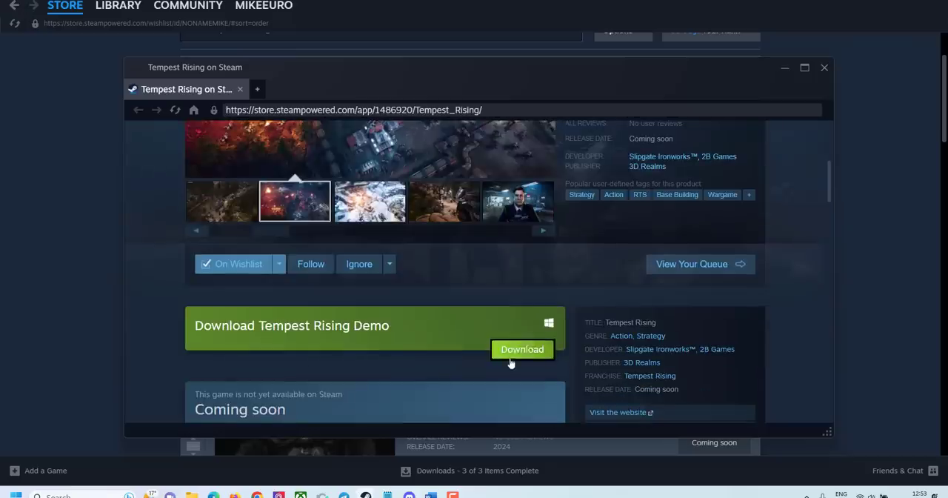
scroll(469, 357, down, 2)
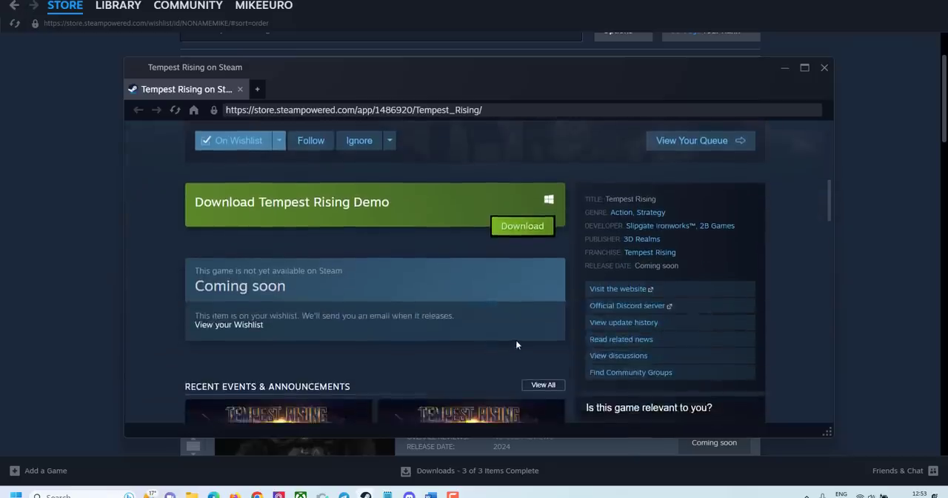
scroll(516, 341, up, 4)
scroll(517, 344, up, 2)
scroll(517, 344, up, 2)
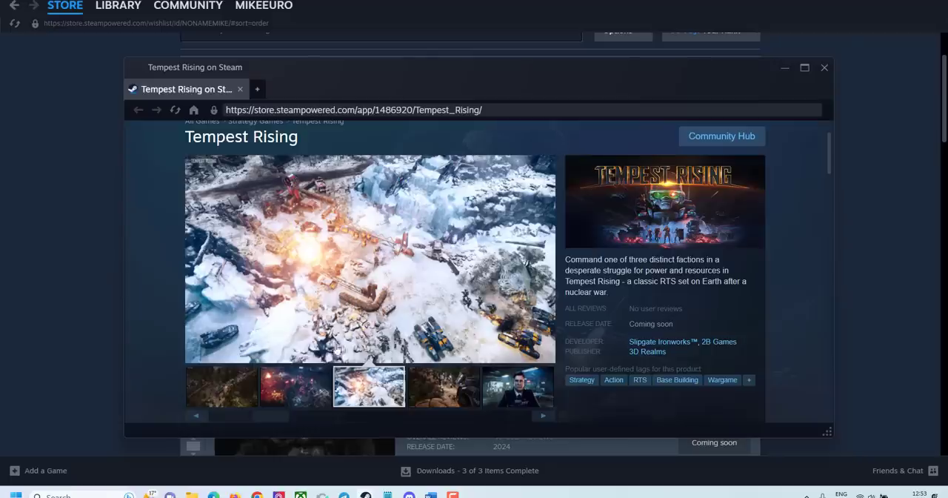
Step: View Tempest Rising's red night battle, snowy, last and soldiers-beside-vehicle screenshots
click(305, 391)
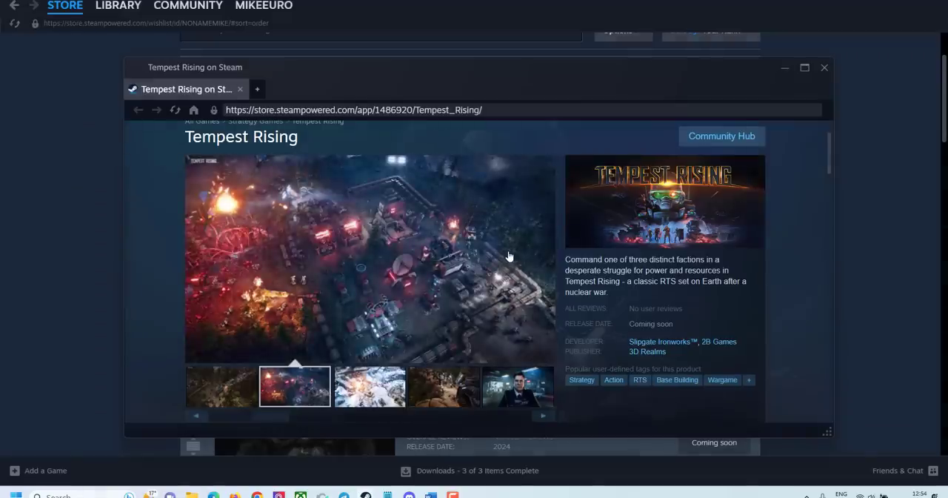
click(369, 386)
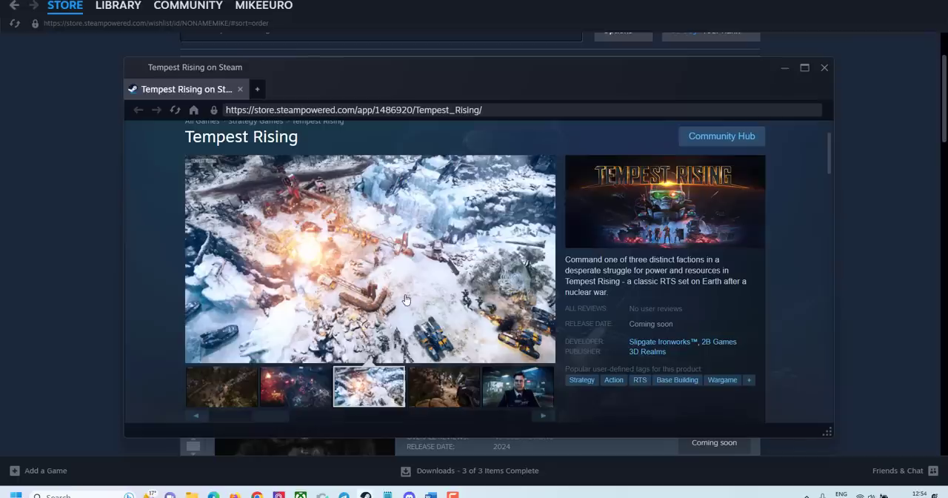
scroll(405, 299, down, 1)
scroll(405, 300, up, 1)
click(514, 378)
click(450, 388)
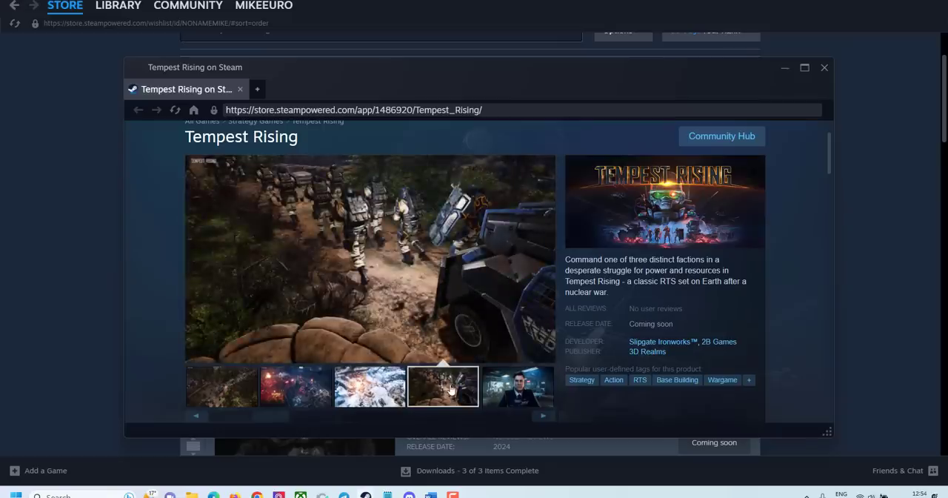
scroll(395, 289, up, 1)
scroll(355, 318, down, 1)
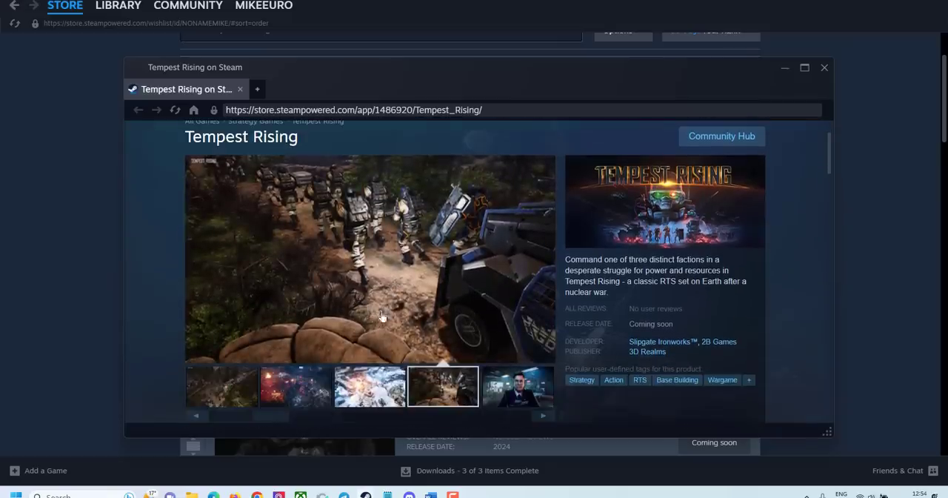
Step: Revisit the snowy, red night battlefield, forest tanks and soldiers screenshots
click(351, 390)
click(296, 389)
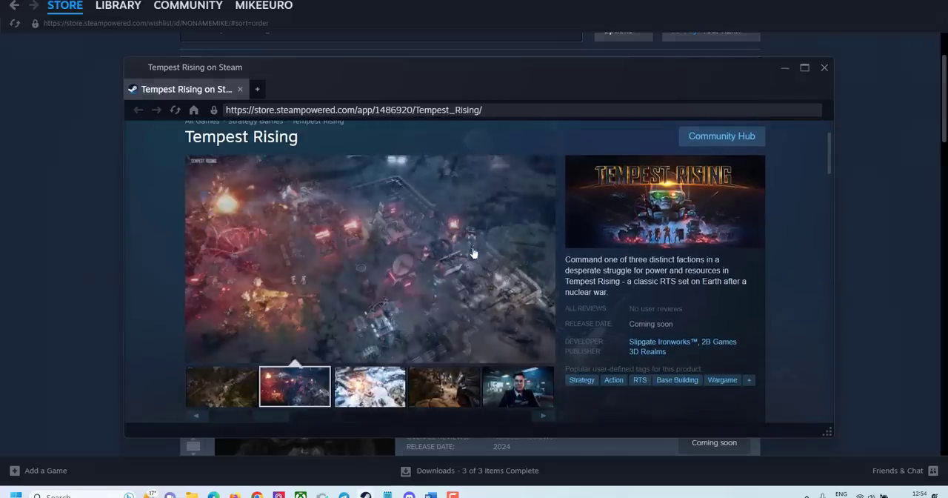
click(230, 379)
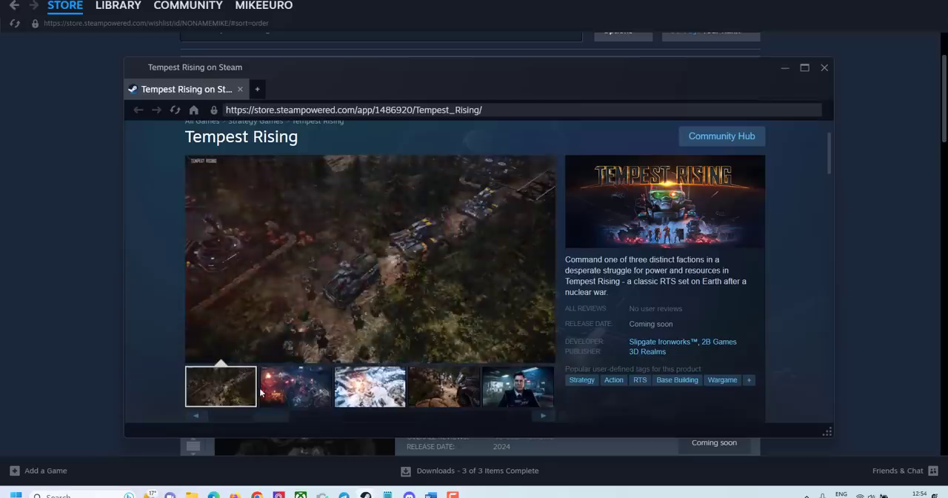
click(442, 387)
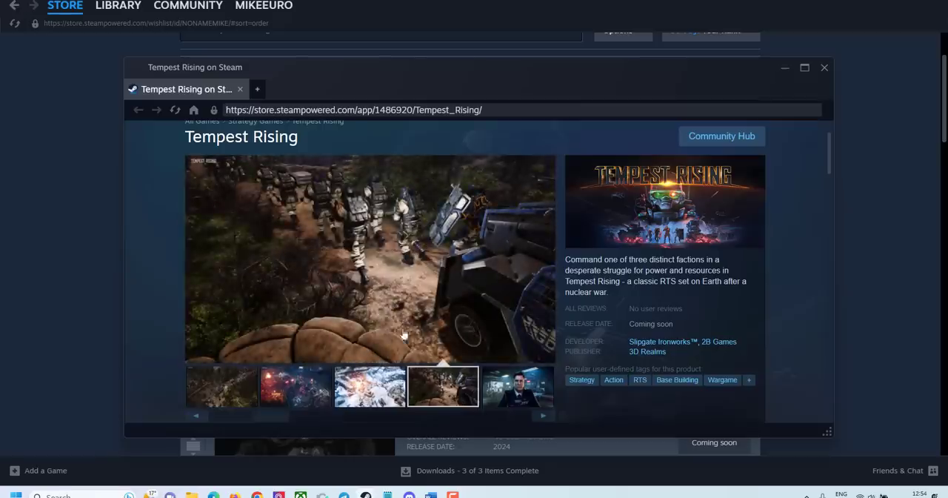
scroll(376, 310, up, 1)
scroll(476, 291, down, 1)
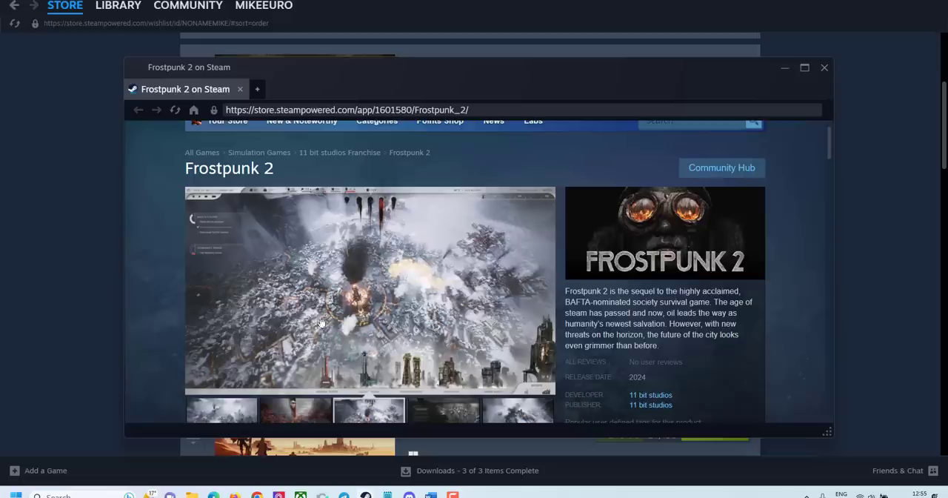
scroll(321, 316, down, 1)
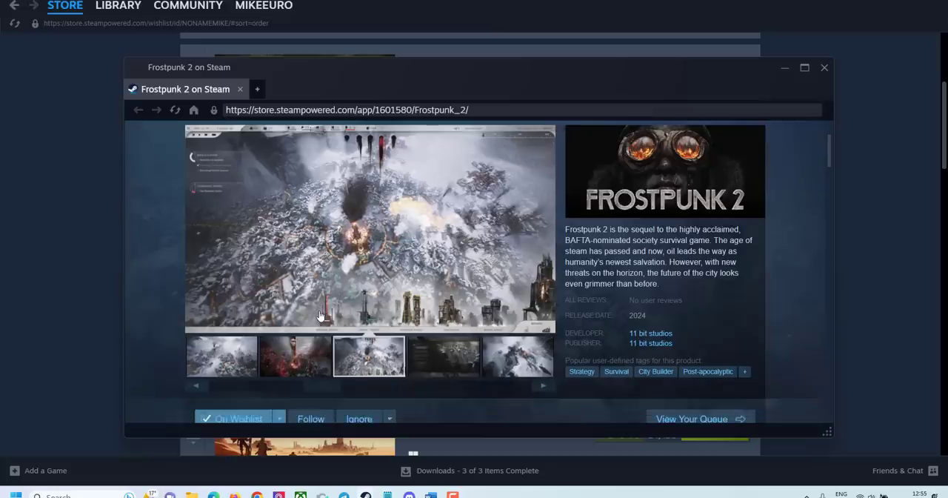
scroll(321, 315, up, 1)
scroll(322, 316, down, 1)
scroll(322, 315, up, 1)
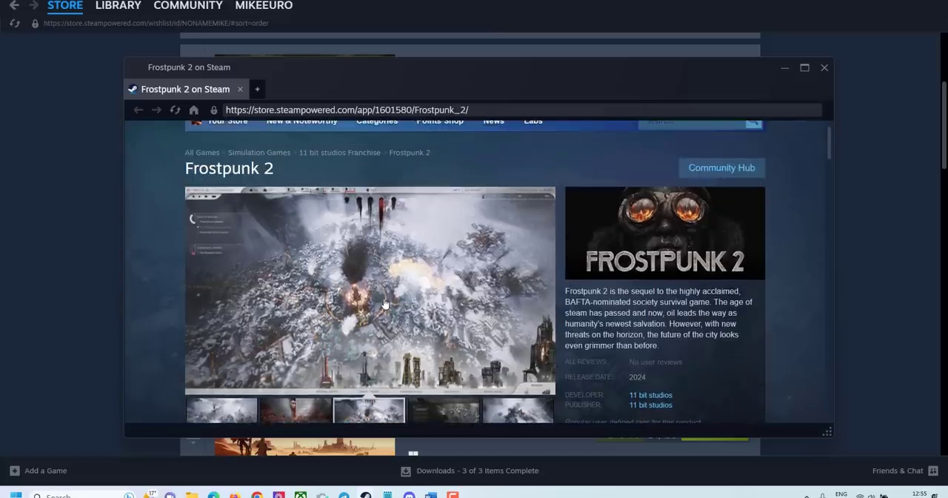
scroll(369, 302, down, 1)
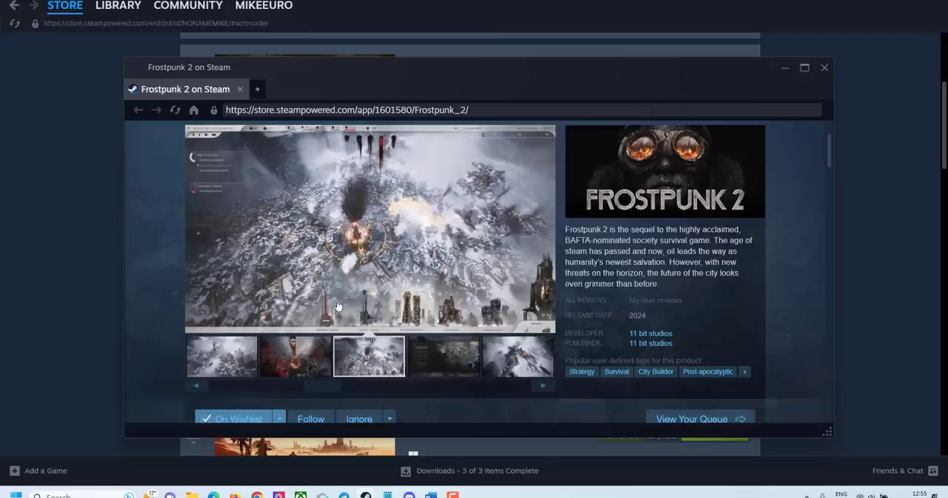
Step: View another Frostpunk 2 screenshot in the gallery
click(221, 355)
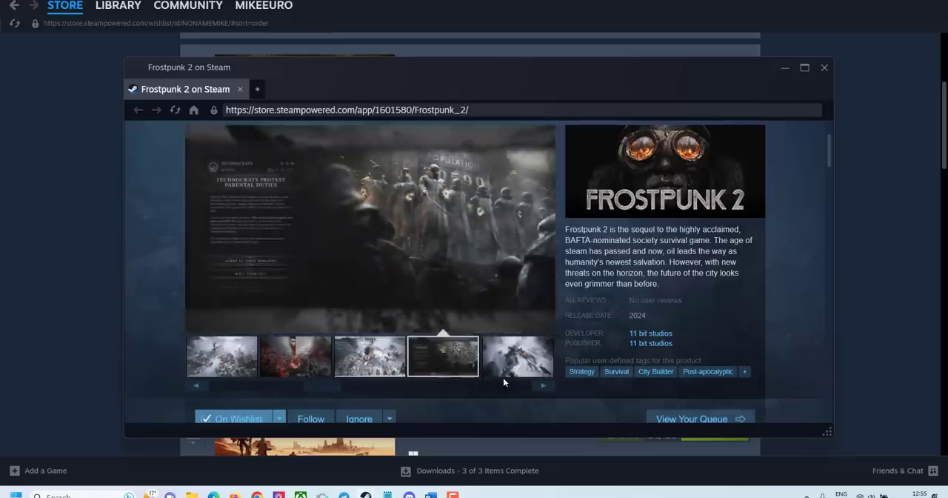
mouse_move(517, 356)
scroll(440, 349, up, 1)
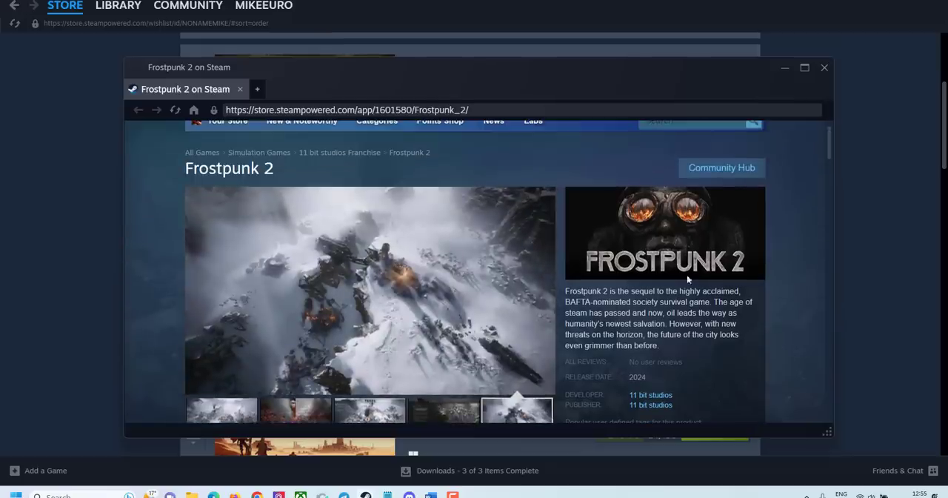
Step: Close the Frostpunk 2 store page window
click(824, 68)
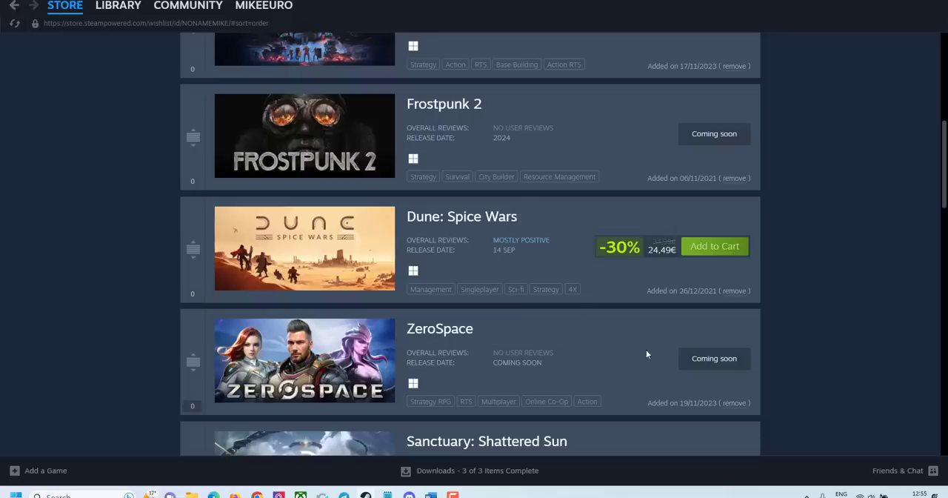
Step: Open ZeroSpace's store page and reveal its next set of screenshots
click(433, 337)
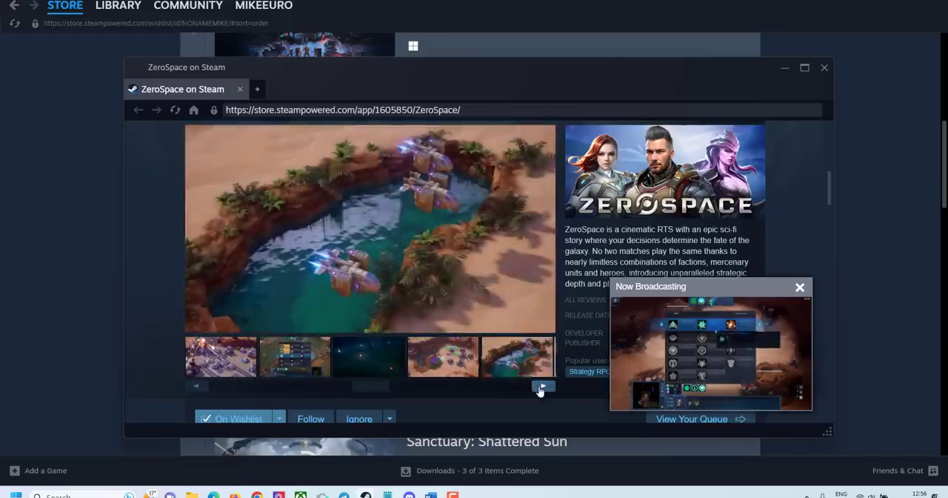
click(540, 388)
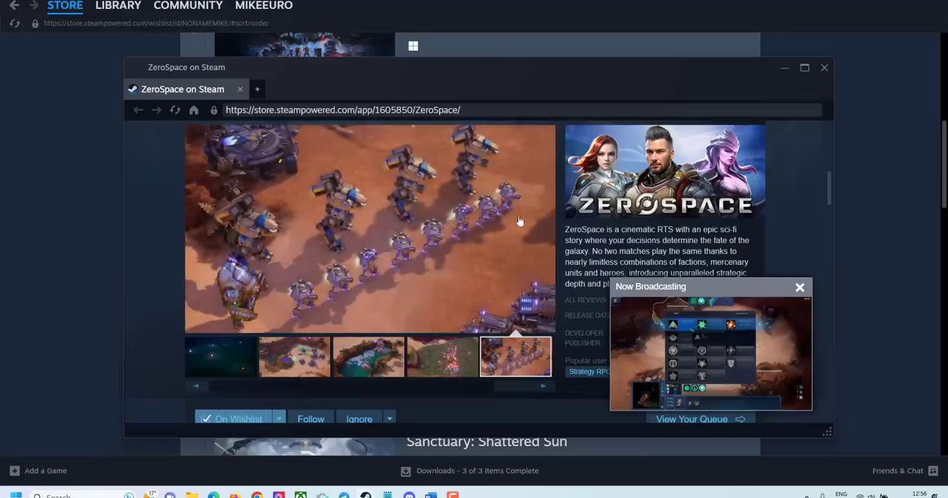
scroll(478, 239, down, 1)
scroll(477, 239, down, 3)
scroll(478, 252, down, 3)
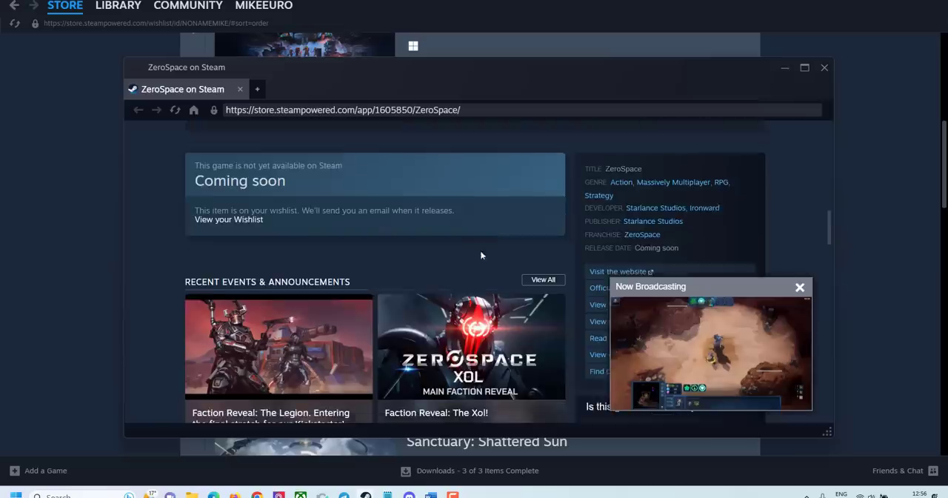
scroll(481, 251, down, 3)
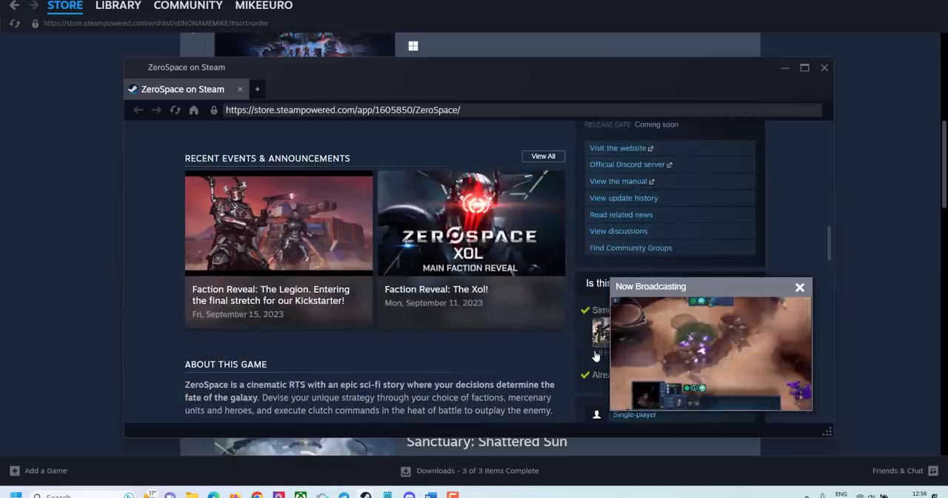
scroll(596, 354, up, 3)
scroll(596, 354, up, 3)
scroll(518, 318, up, 2)
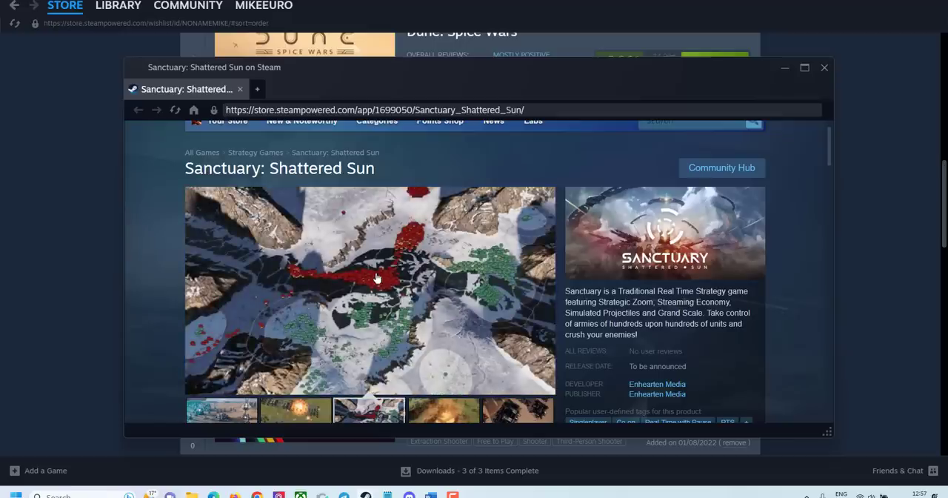
scroll(381, 280, down, 2)
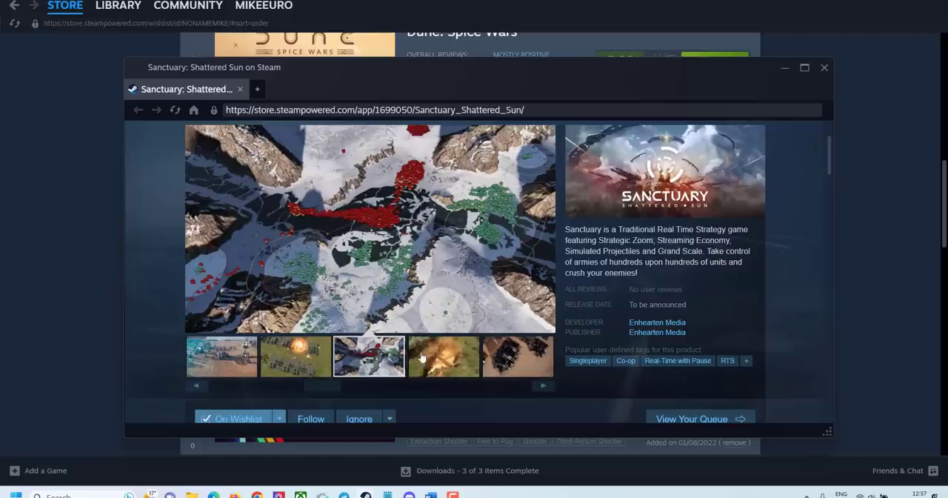
Step: Cycle Sanctuary: Shattered Sun's burning base, first, fourth, fifth and snowy battlefield screenshots, ending on the burning base
click(295, 357)
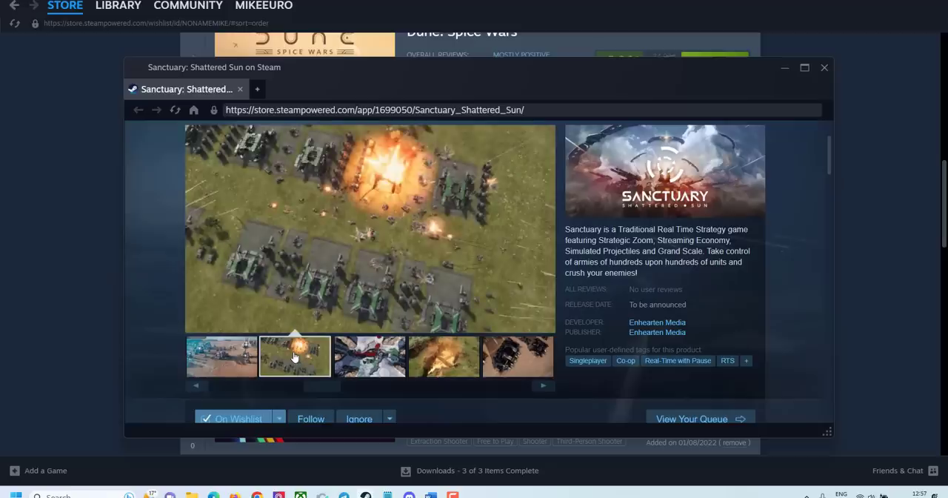
click(232, 365)
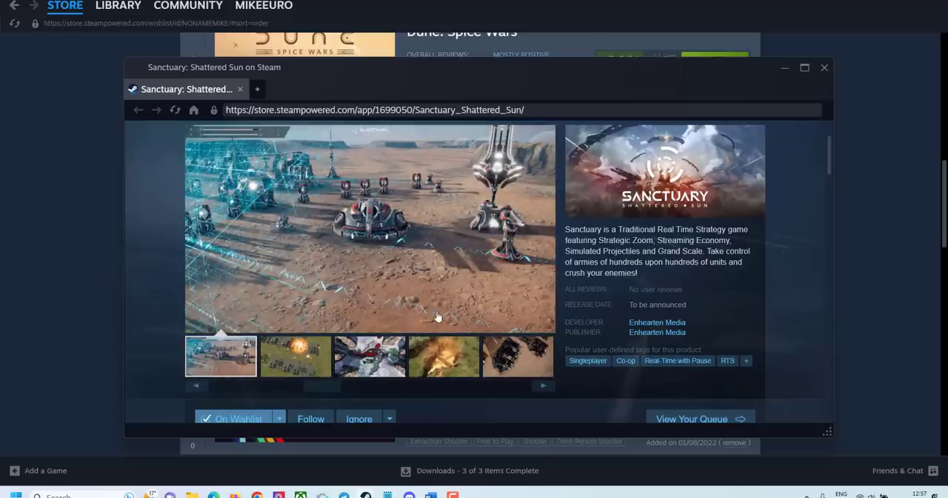
click(447, 366)
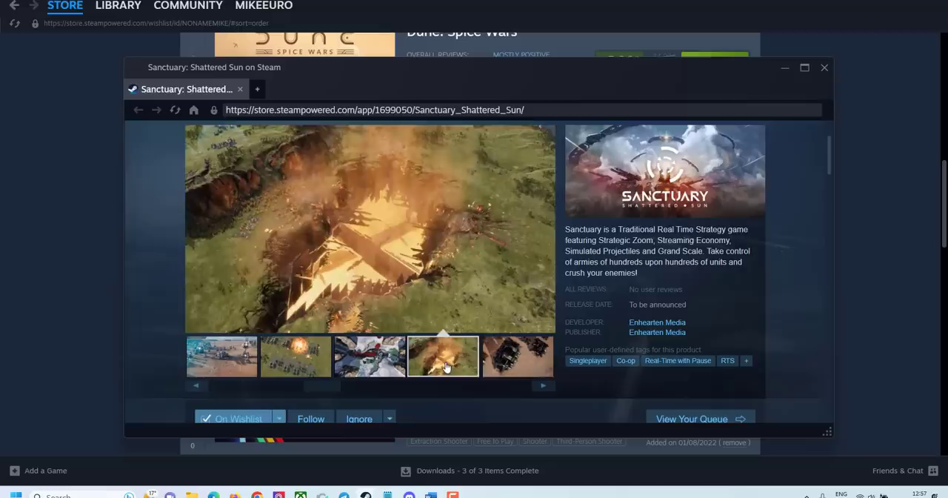
click(515, 363)
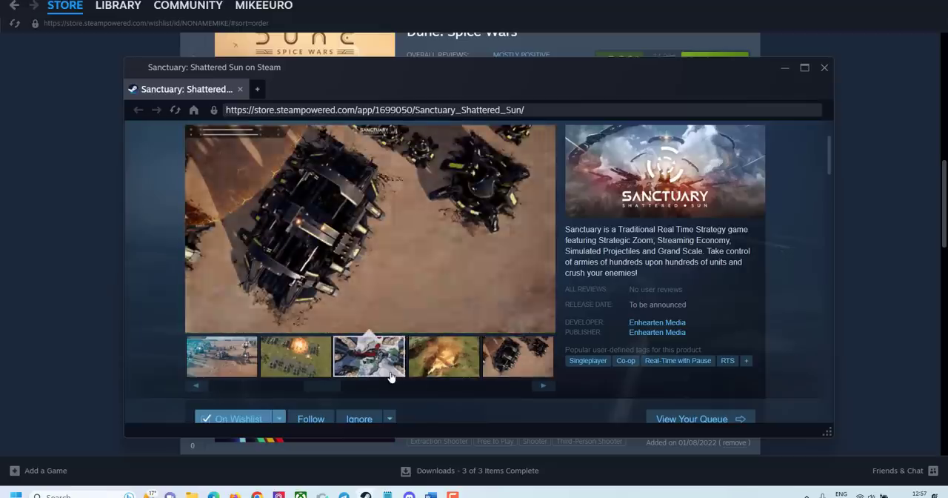
click(391, 370)
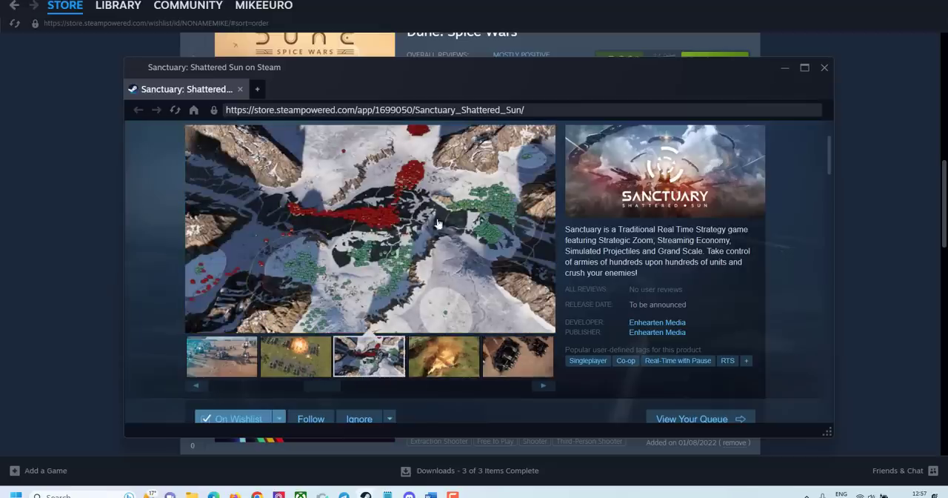
scroll(447, 311, down, 4)
scroll(459, 325, down, 4)
scroll(467, 338, down, 2)
scroll(467, 338, up, 6)
scroll(467, 338, up, 4)
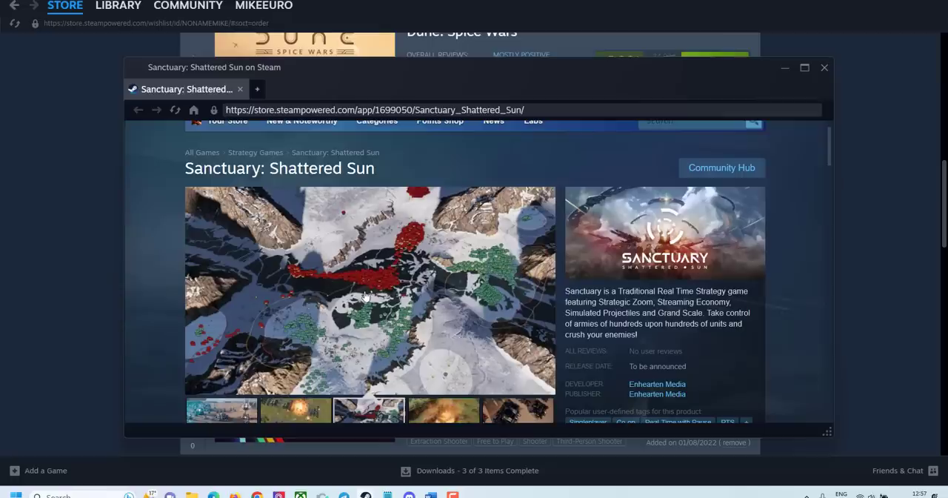
scroll(365, 296, down, 2)
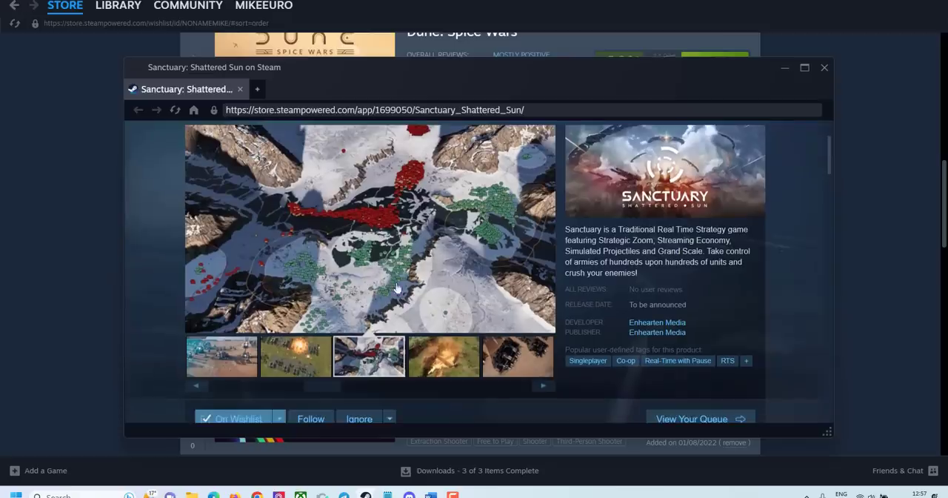
scroll(370, 296, up, 2)
scroll(363, 296, down, 2)
click(300, 357)
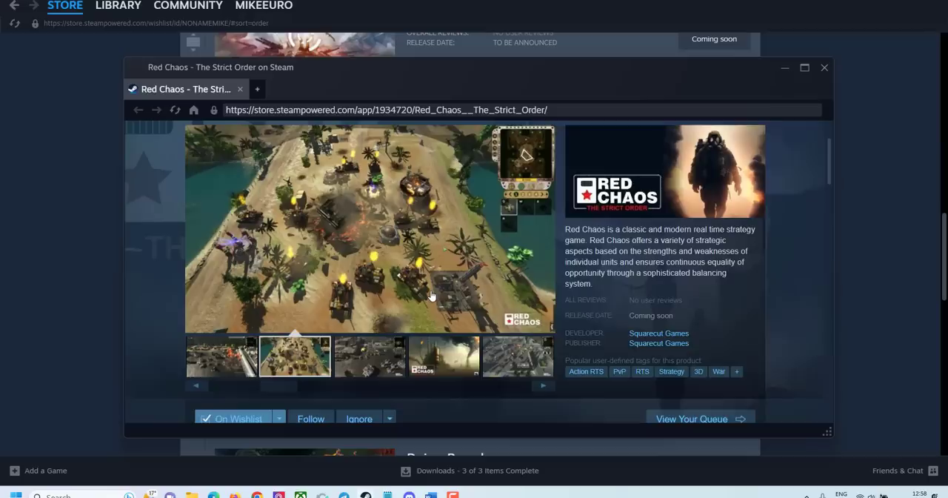
scroll(396, 222, up, 1)
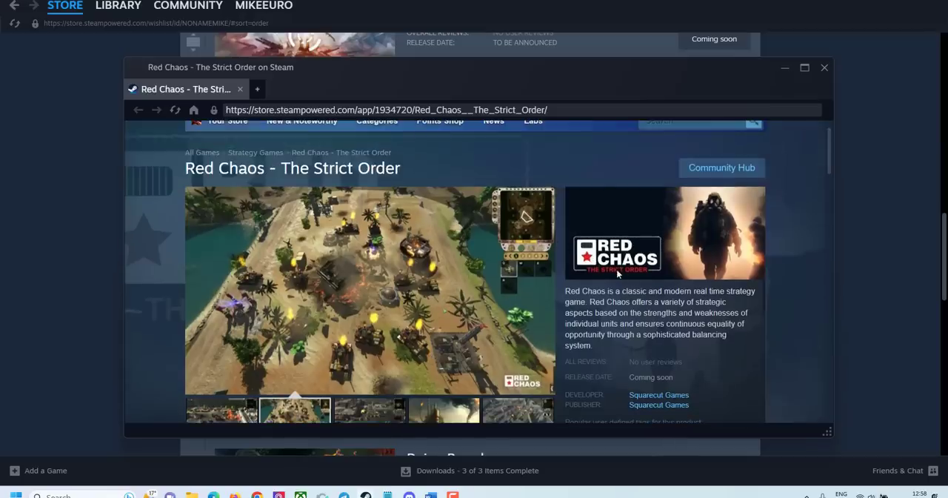
scroll(619, 273, down, 1)
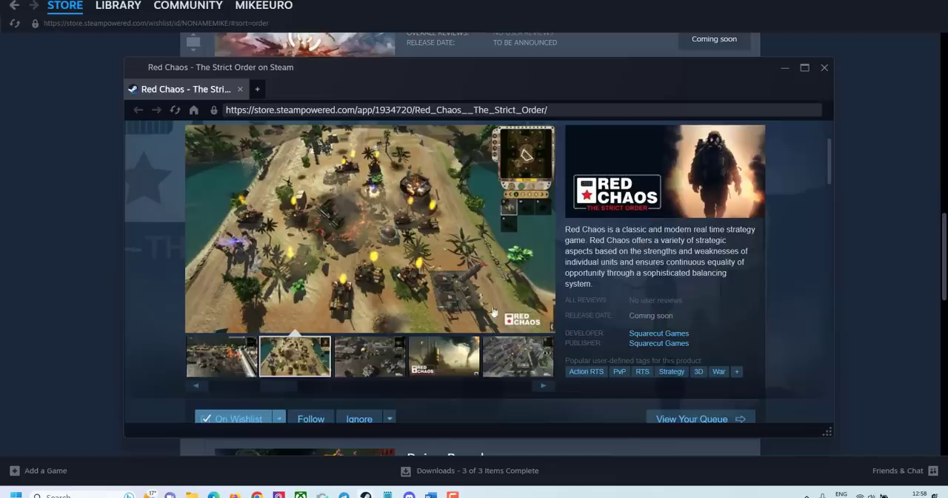
Step: View the third, a later and the first Red Chaos screenshots, then close its store page
click(354, 362)
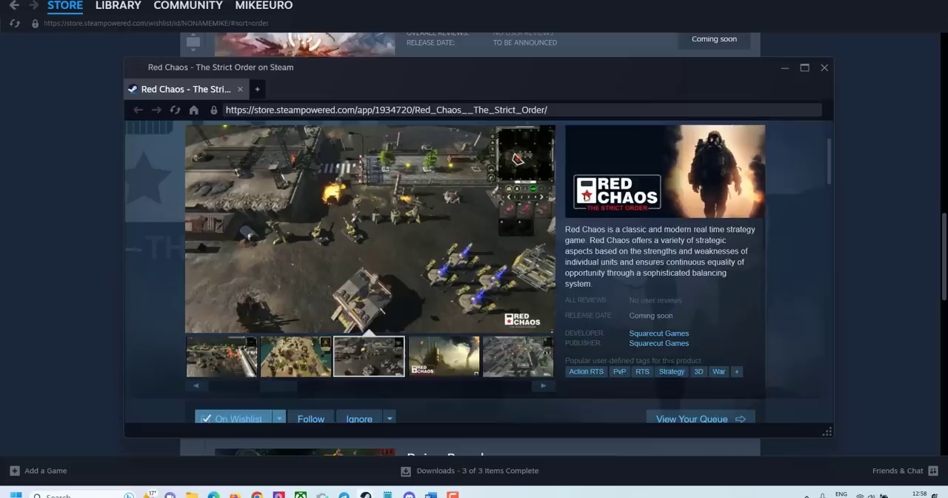
click(456, 362)
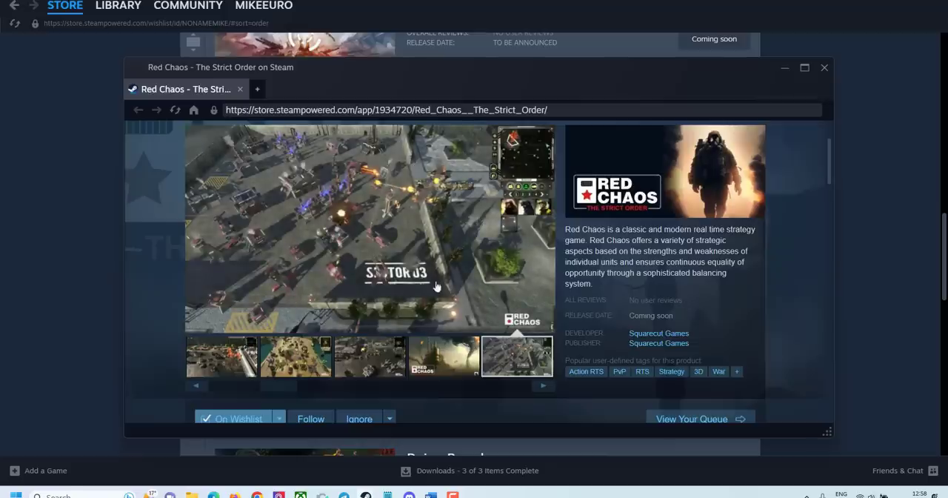
click(209, 368)
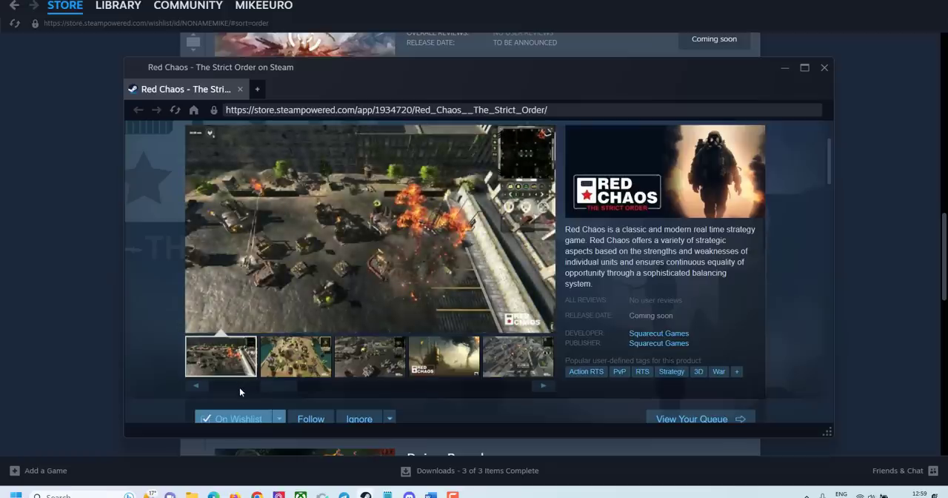
drag(239, 386, 215, 386)
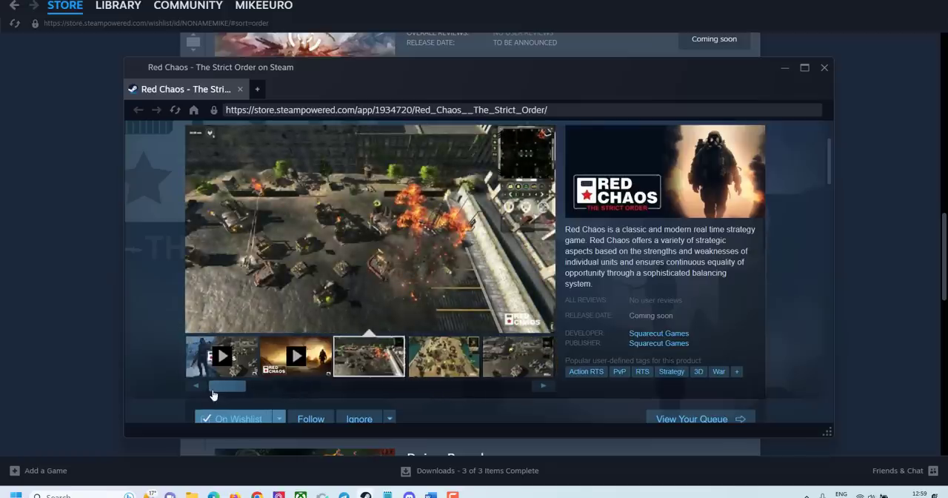
scroll(440, 289, down, 4)
scroll(440, 289, down, 4)
scroll(440, 289, down, 2)
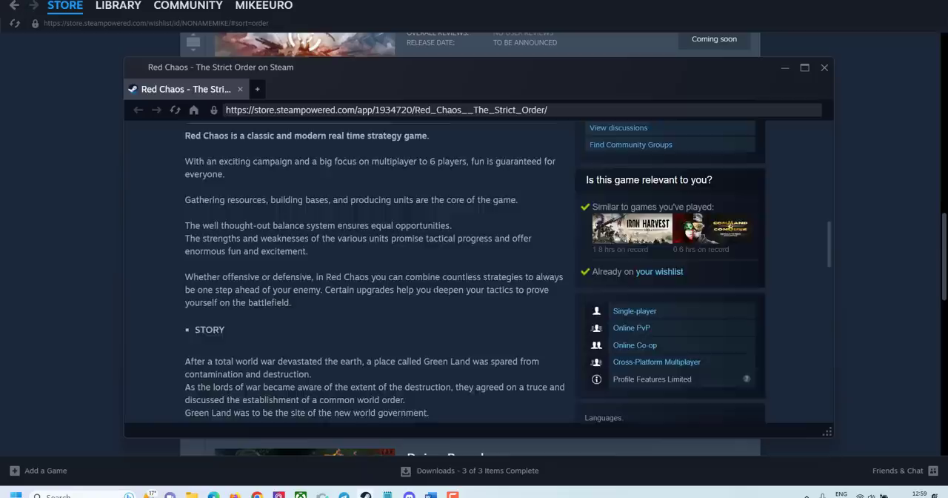
scroll(440, 289, down, 3)
scroll(447, 311, up, 5)
scroll(448, 311, up, 5)
scroll(448, 311, up, 2)
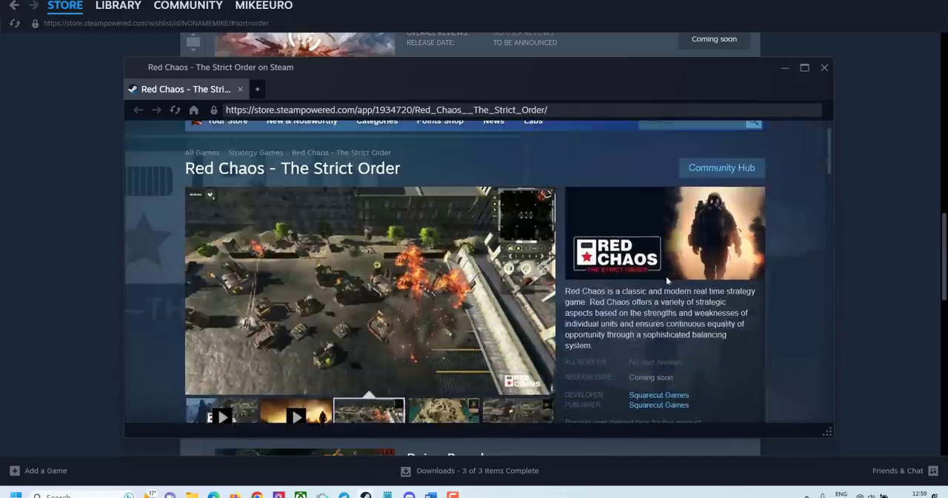
scroll(459, 323, down, 4)
scroll(460, 324, down, 4)
scroll(459, 324, down, 3)
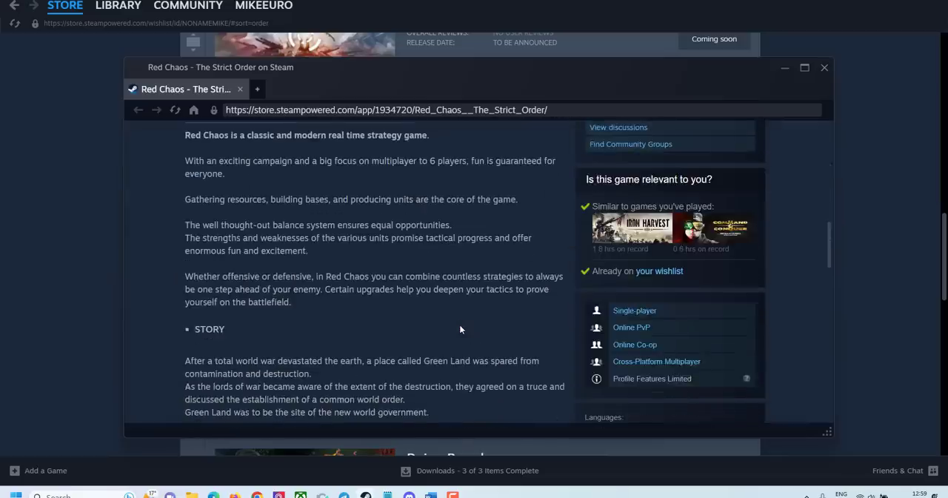
scroll(459, 324, up, 5)
scroll(459, 323, up, 4)
scroll(460, 323, down, 1)
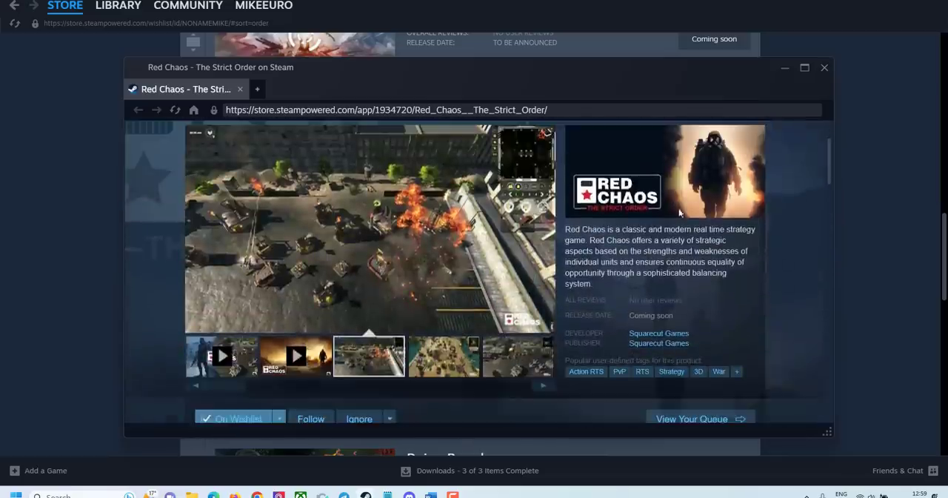
click(825, 68)
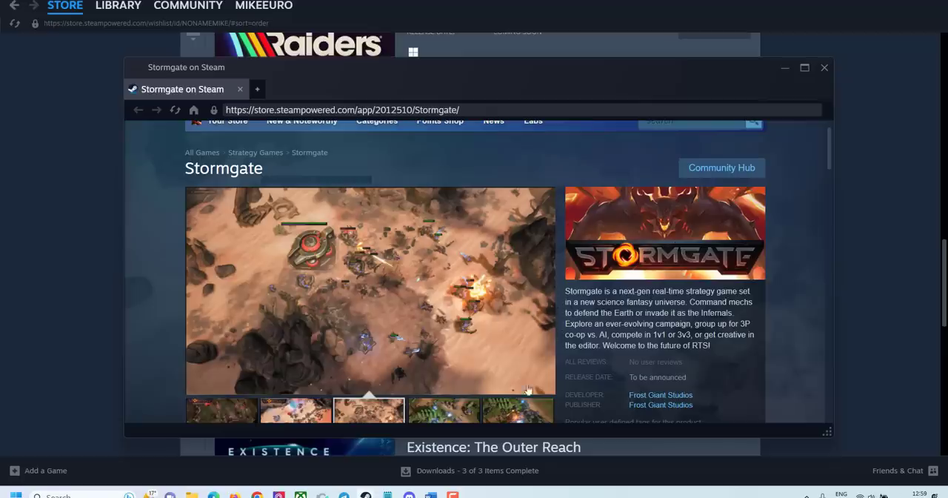
Step: Step through Stormgate's gallery screenshots from the first to the fifth battle scene
click(443, 410)
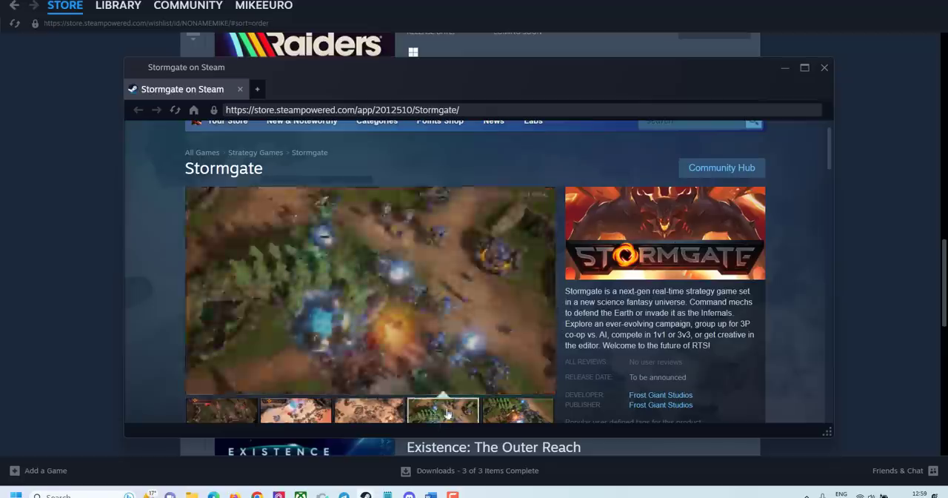
scroll(459, 326, down, 1)
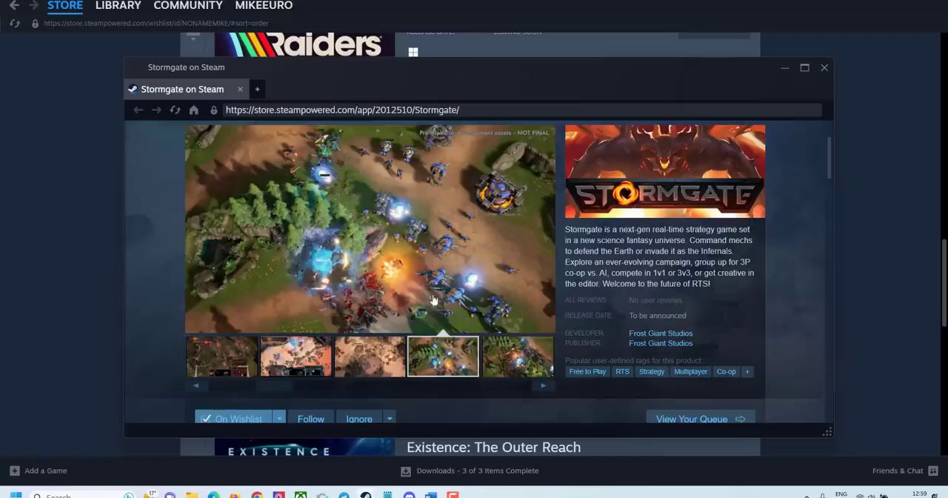
click(313, 361)
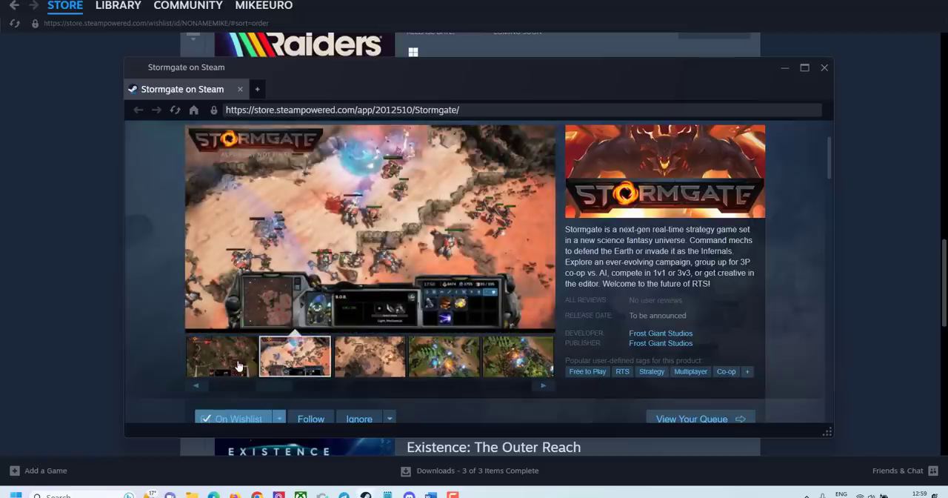
click(238, 365)
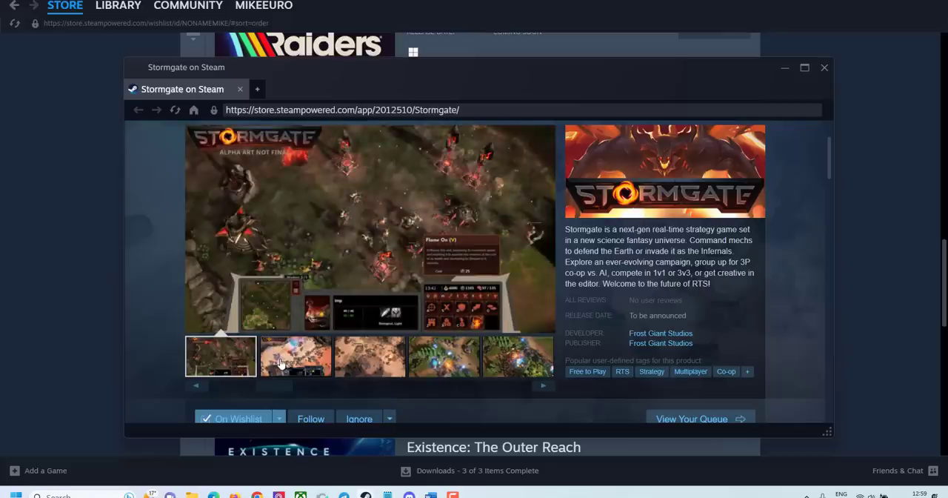
click(295, 357)
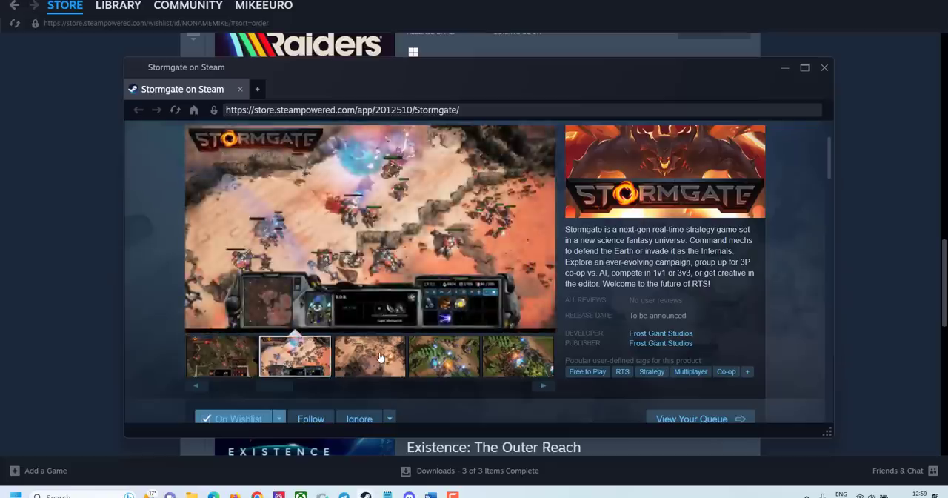
click(369, 357)
click(445, 355)
click(517, 355)
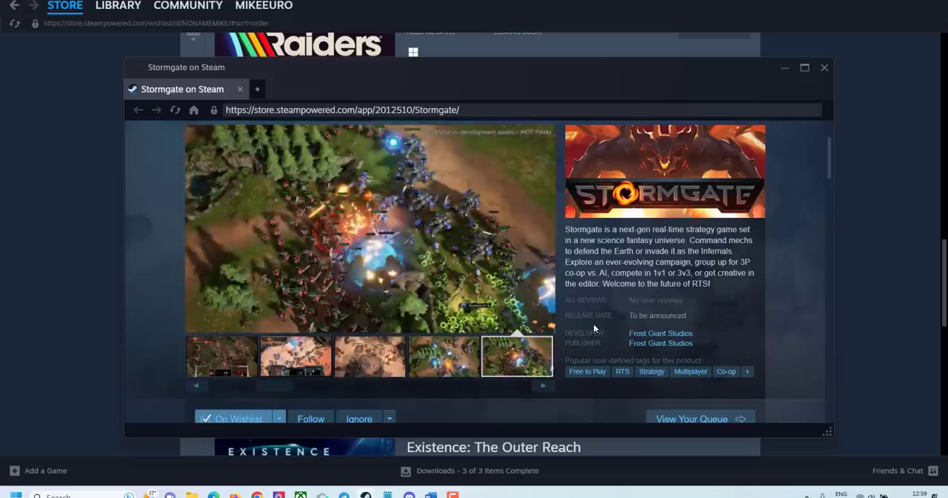
scroll(594, 324, down, 2)
scroll(593, 324, down, 3)
scroll(593, 333, down, 2)
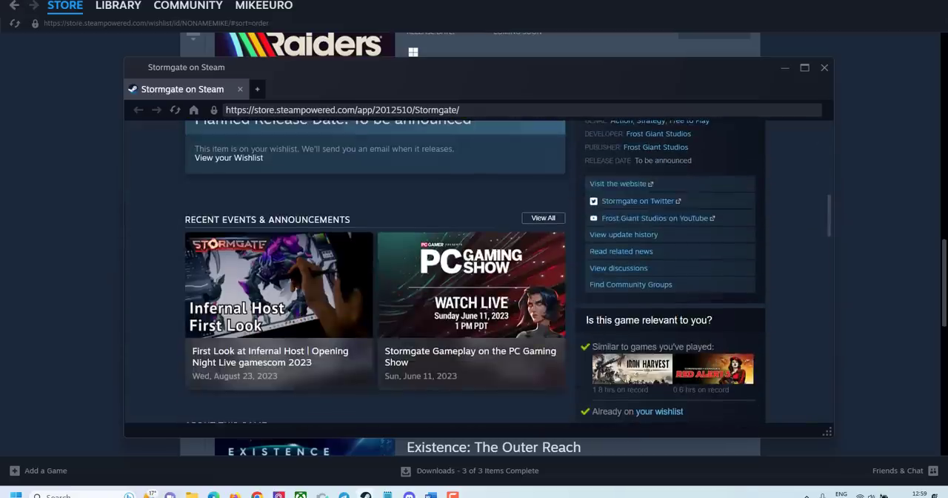
scroll(593, 333, up, 1)
scroll(521, 326, up, 2)
scroll(521, 326, up, 2)
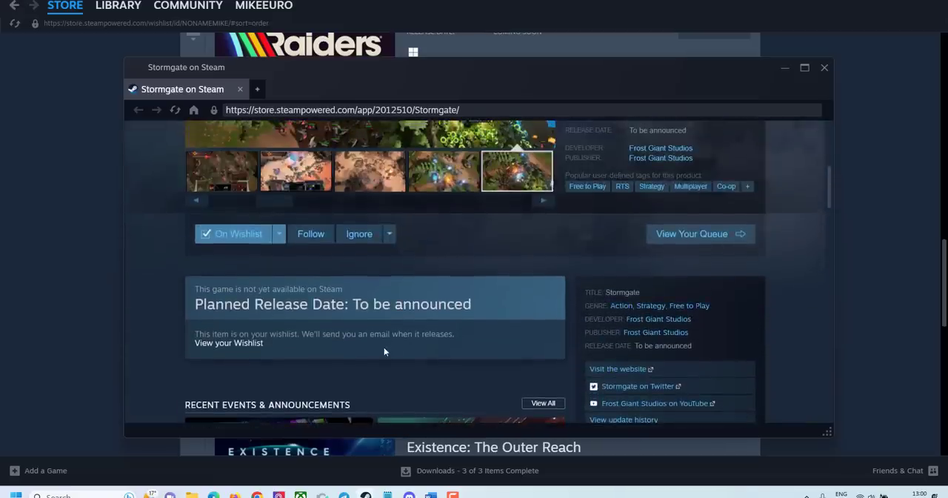
scroll(421, 345, down, 4)
scroll(421, 346, down, 4)
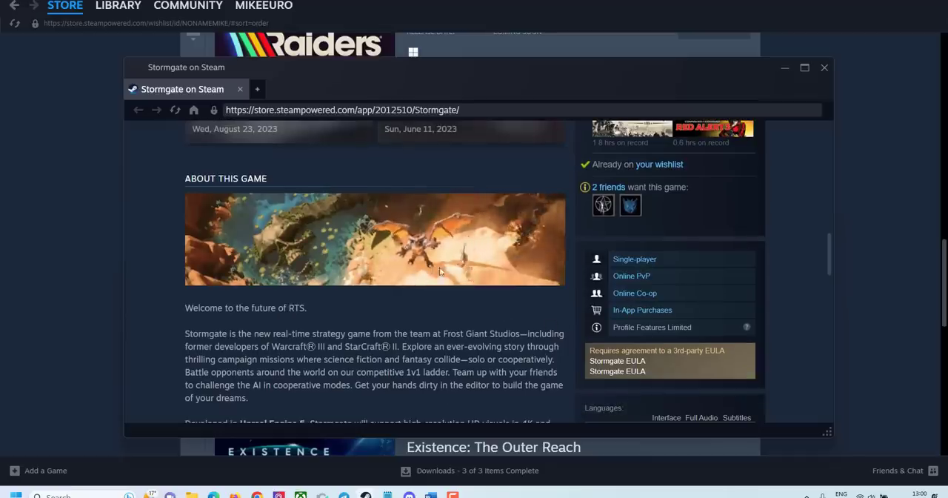
scroll(465, 267, down, 4)
scroll(460, 279, down, 3)
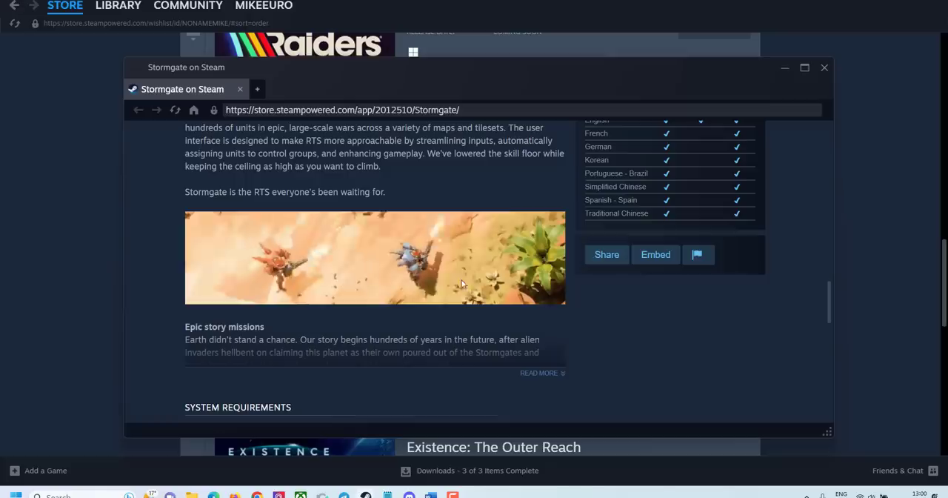
scroll(453, 285, up, 5)
scroll(453, 284, up, 5)
scroll(462, 287, up, 4)
scroll(461, 288, up, 4)
scroll(466, 281, up, 3)
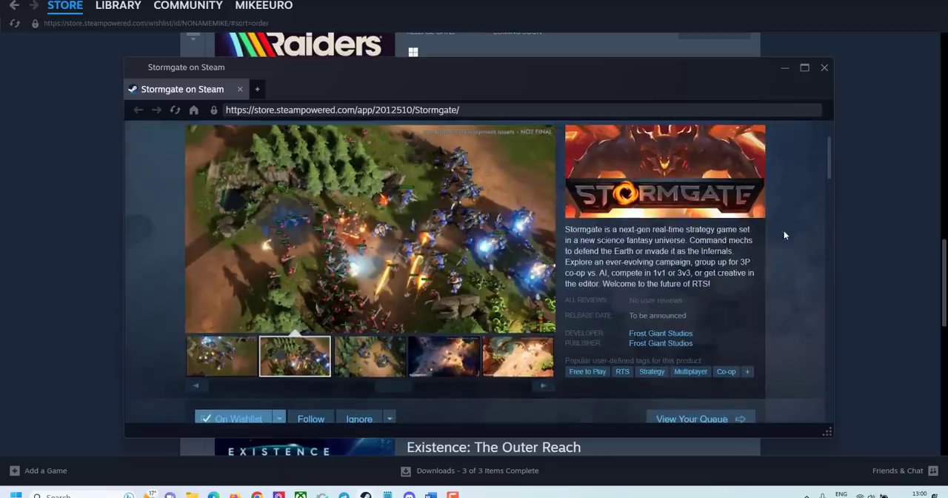
Step: Close the Stormgate store window so Dying Breed's page shows instead
click(825, 68)
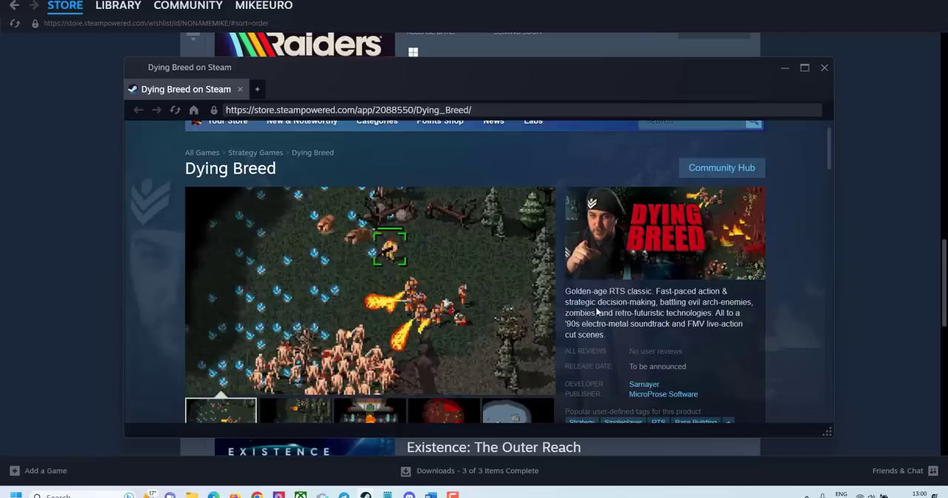
scroll(597, 310, down, 1)
Step: View the third Dying Breed screenshot and return to the first one
click(375, 357)
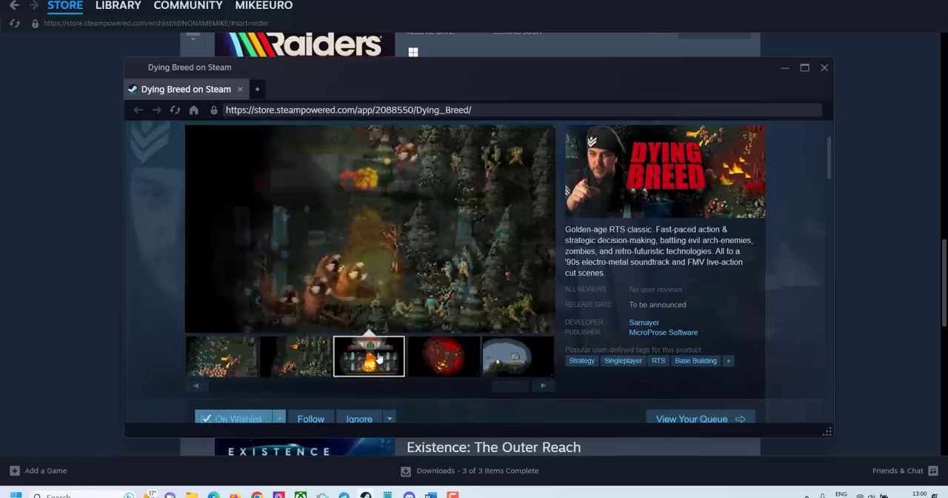
click(223, 357)
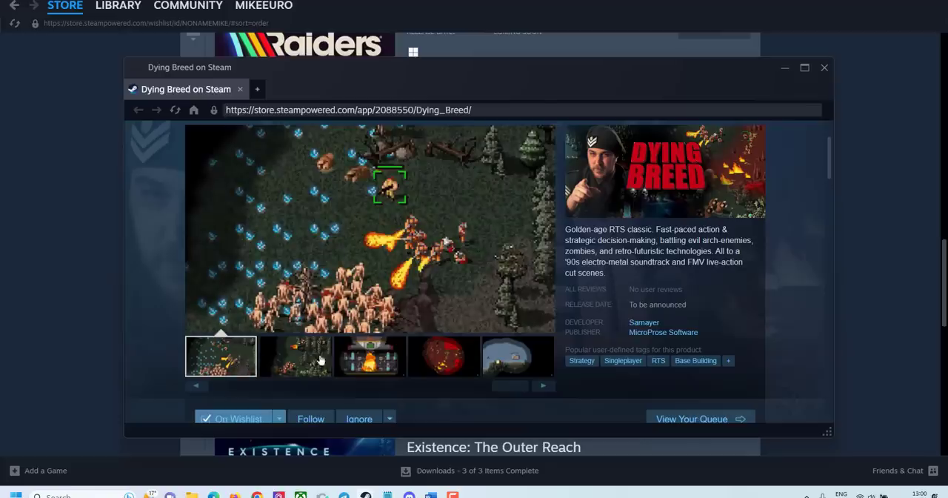
drag(280, 392, 223, 389)
Step: Play the Dying Breed trailer, skip ahead twice, then pause it
click(232, 364)
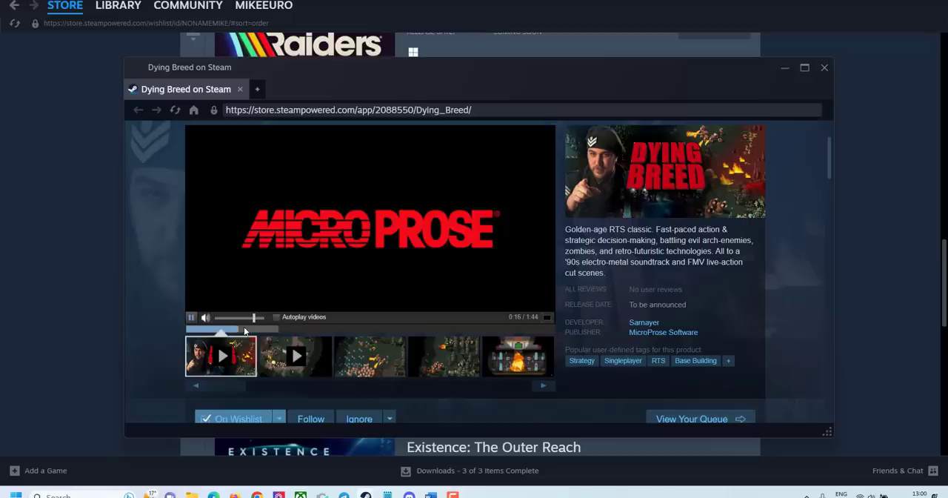
drag(244, 326, 288, 330)
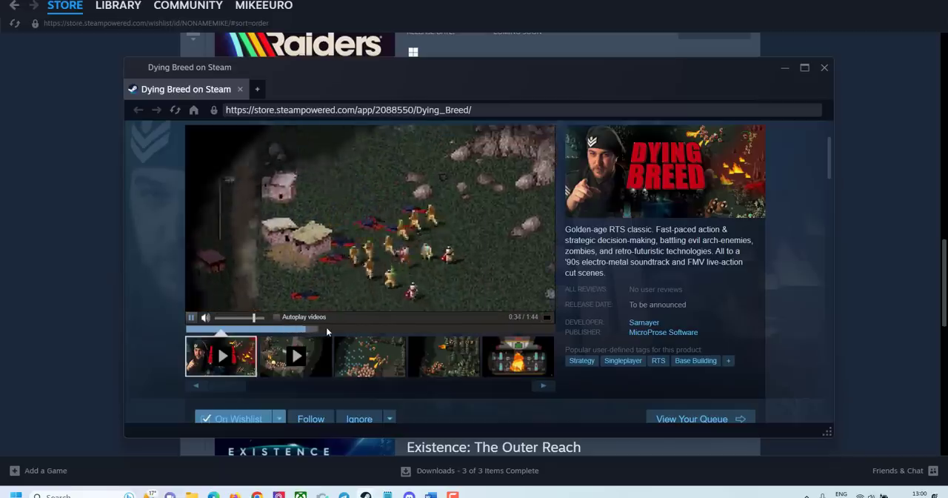
click(327, 331)
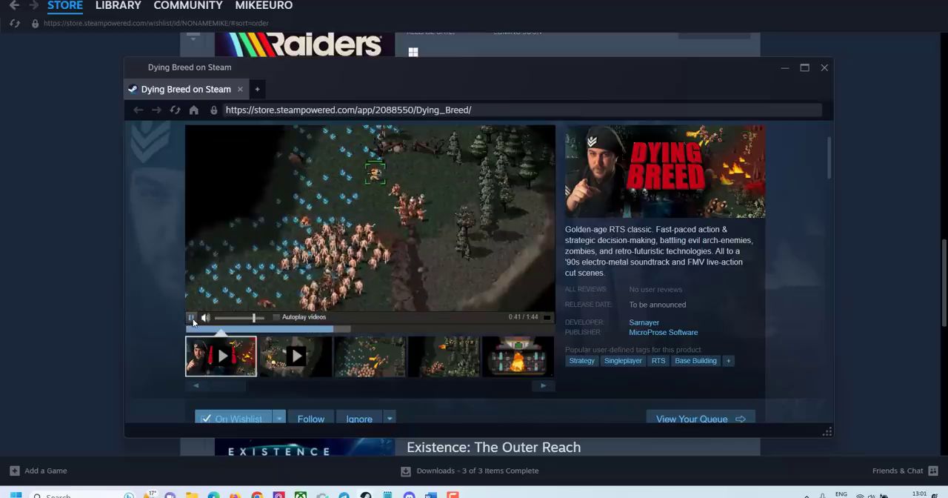
click(192, 317)
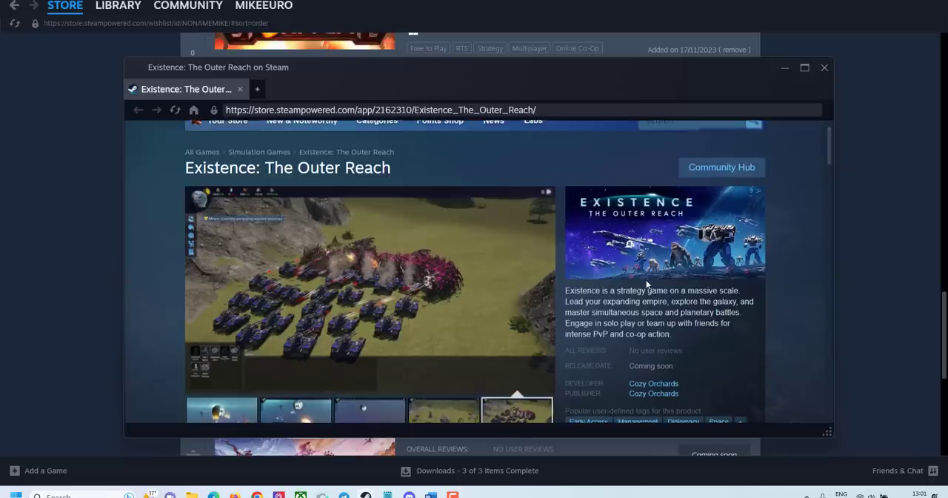
scroll(444, 297, down, 1)
Step: Browse Existence: The Outer Reach's space battle and ground base screenshots in order
click(221, 365)
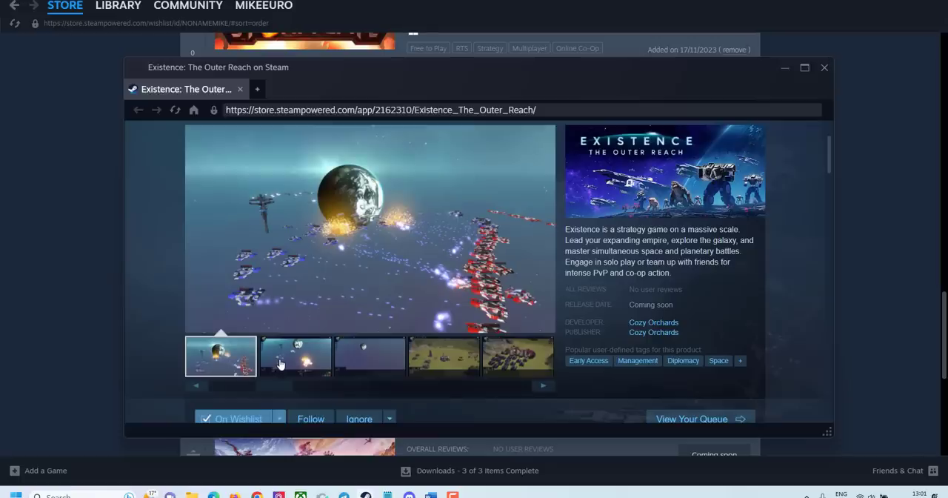
click(280, 364)
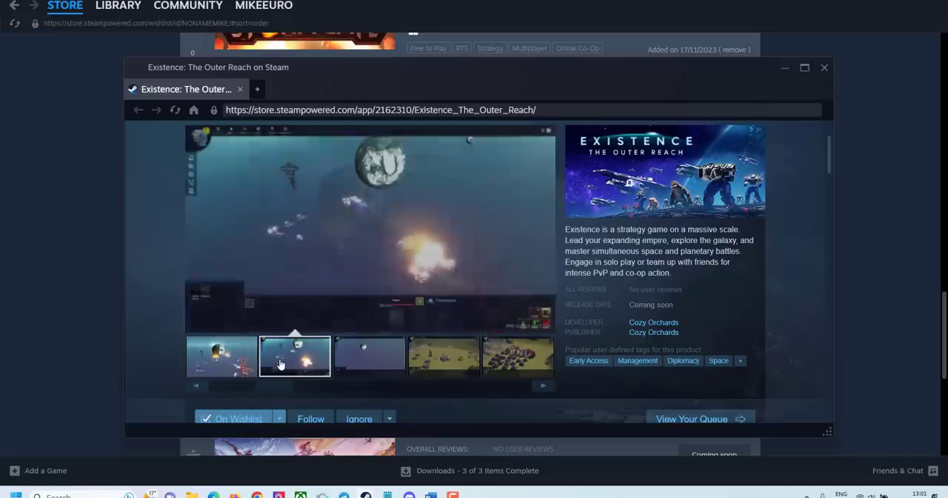
click(369, 356)
click(454, 360)
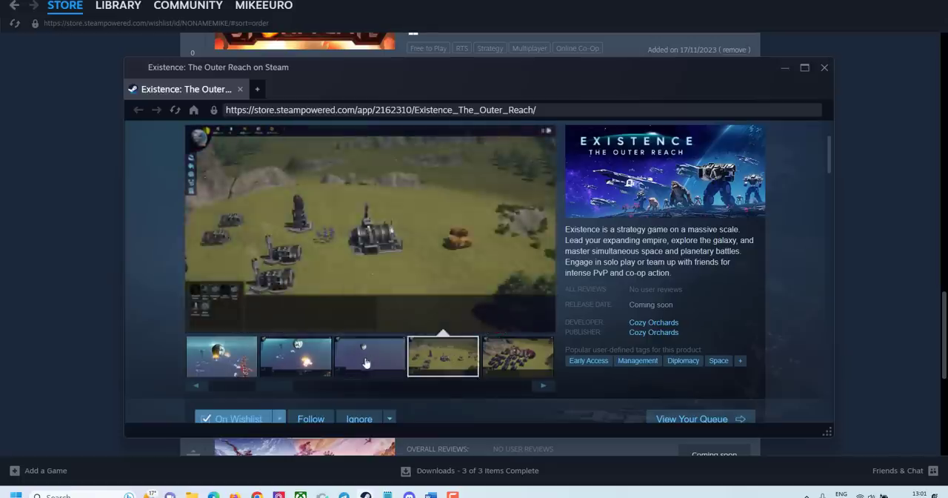
click(222, 361)
click(234, 386)
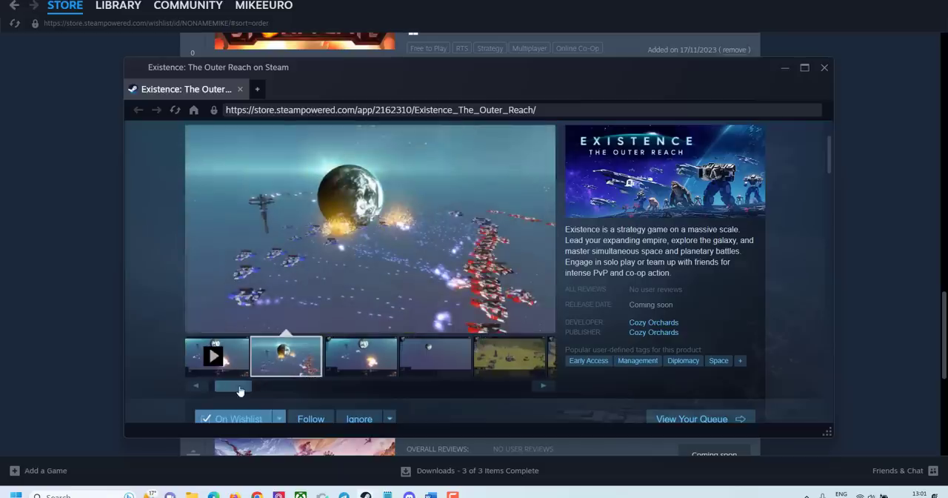
click(360, 357)
click(502, 352)
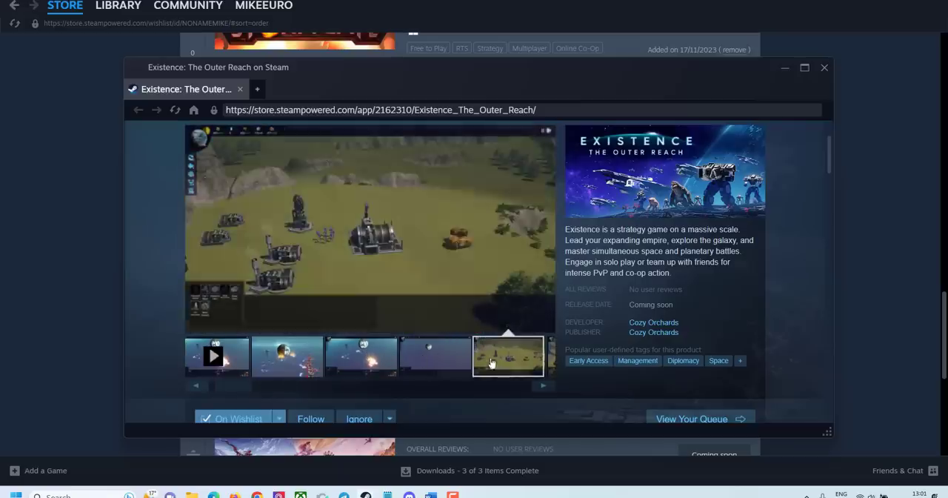
drag(234, 386, 325, 386)
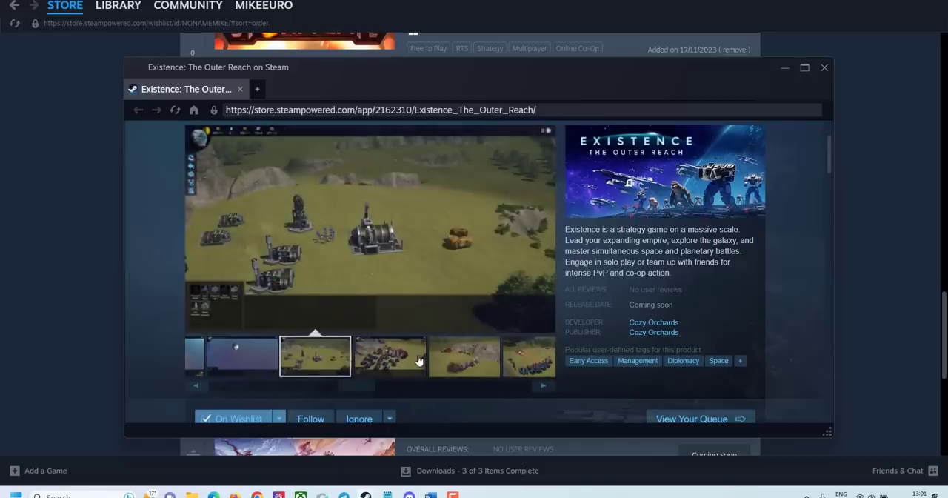
Step: View the tank army, forest and space map screenshots, then return to the tank army scene
click(389, 355)
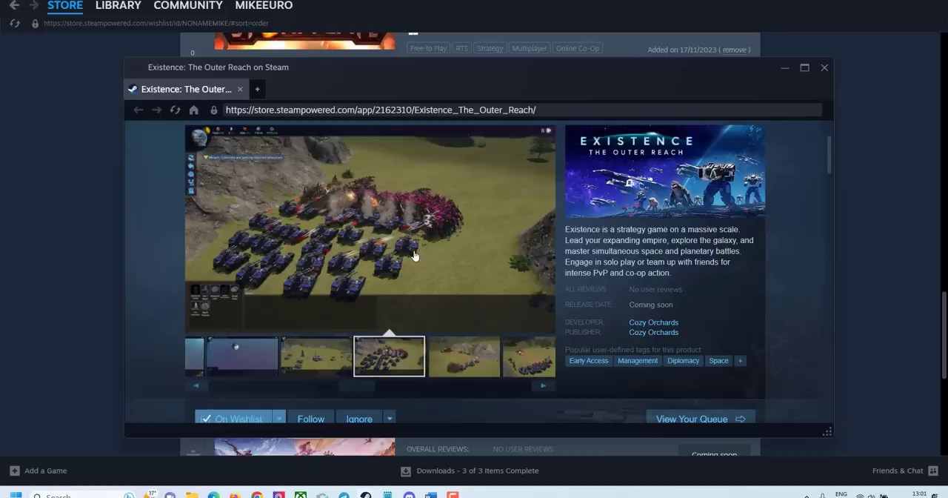
click(475, 363)
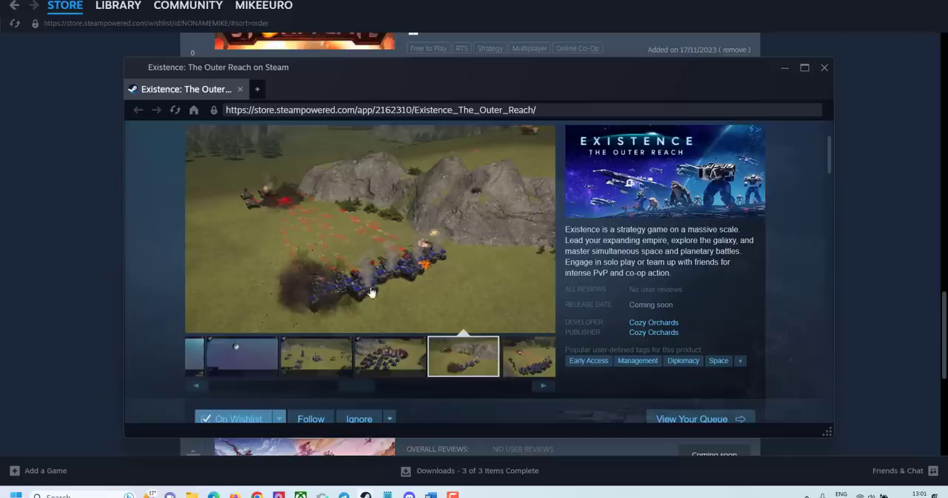
click(543, 356)
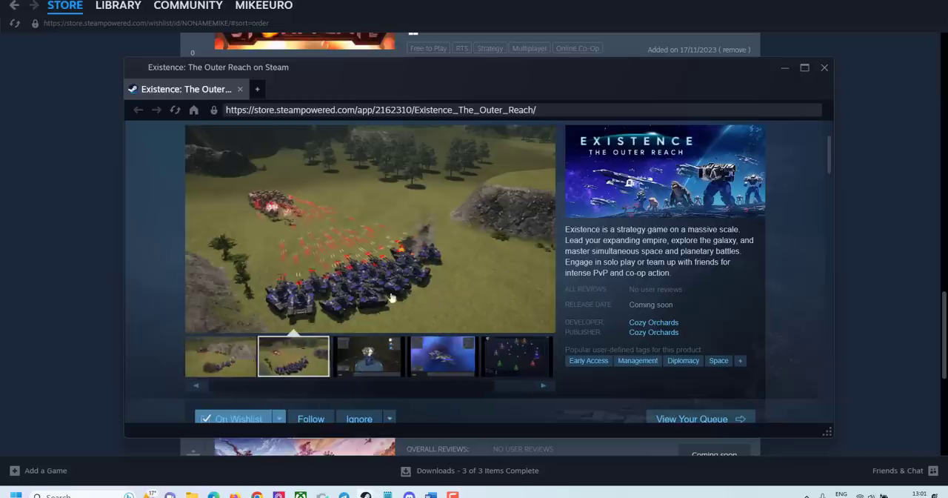
click(527, 359)
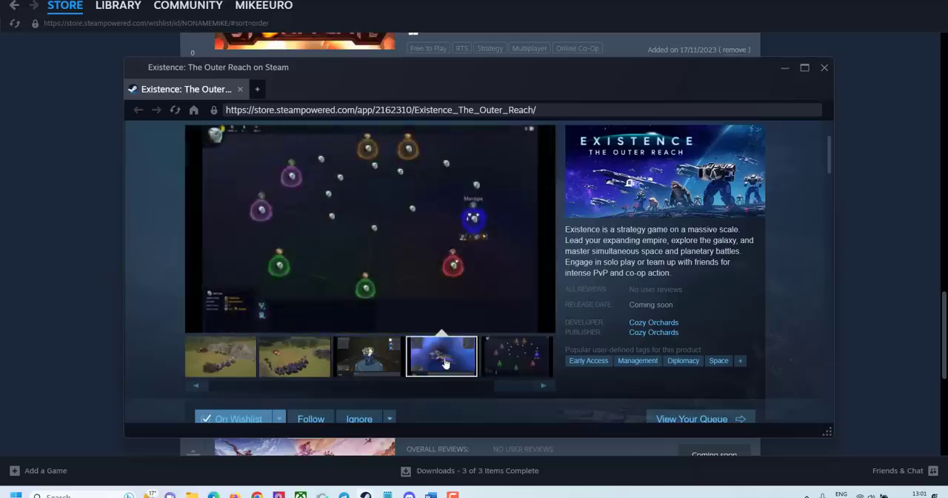
click(442, 356)
click(369, 356)
click(294, 356)
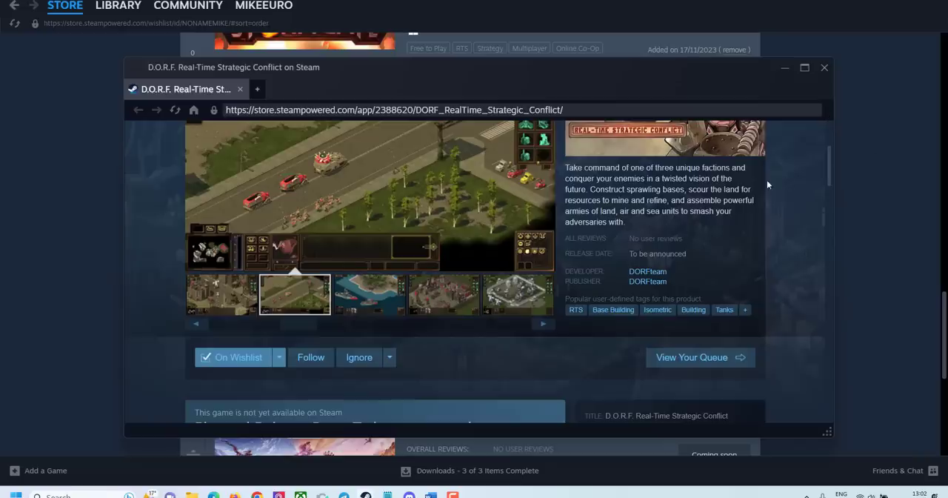
scroll(766, 180, up, 3)
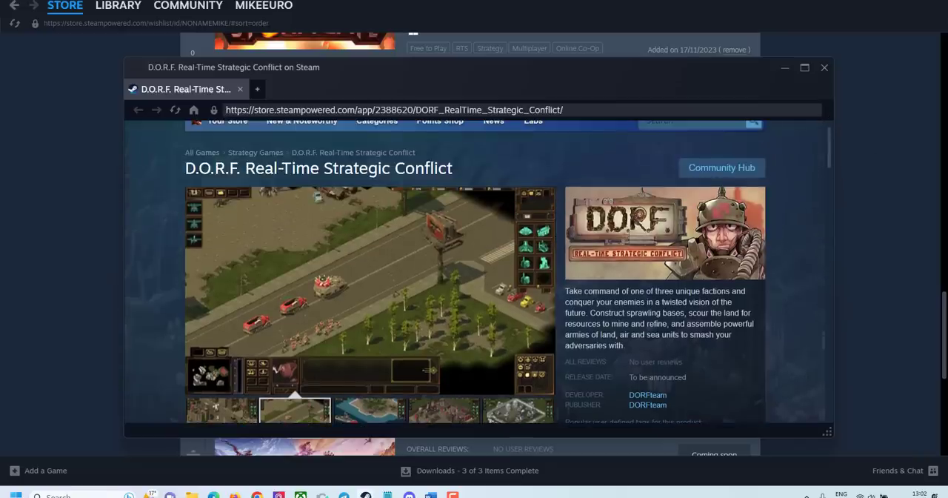
scroll(406, 354, down, 2)
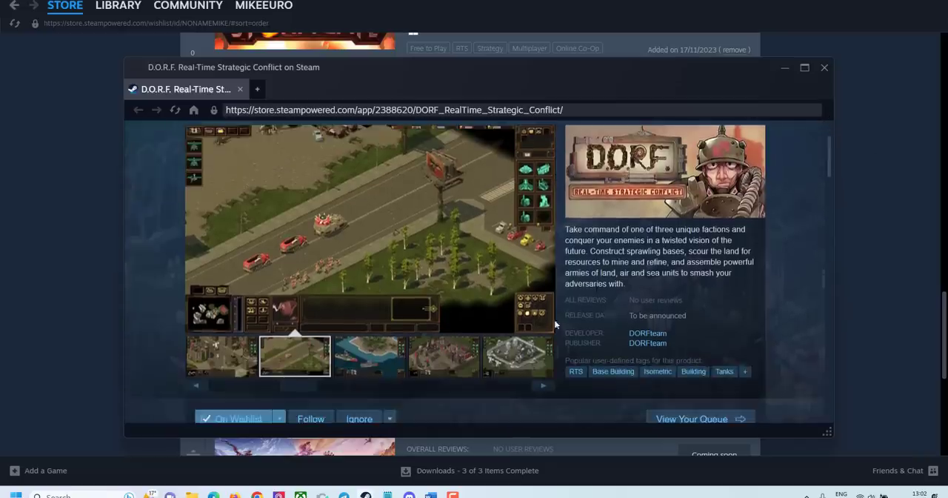
Step: View D.O.R.F.'s harbor, red base and city streets screenshots
click(369, 361)
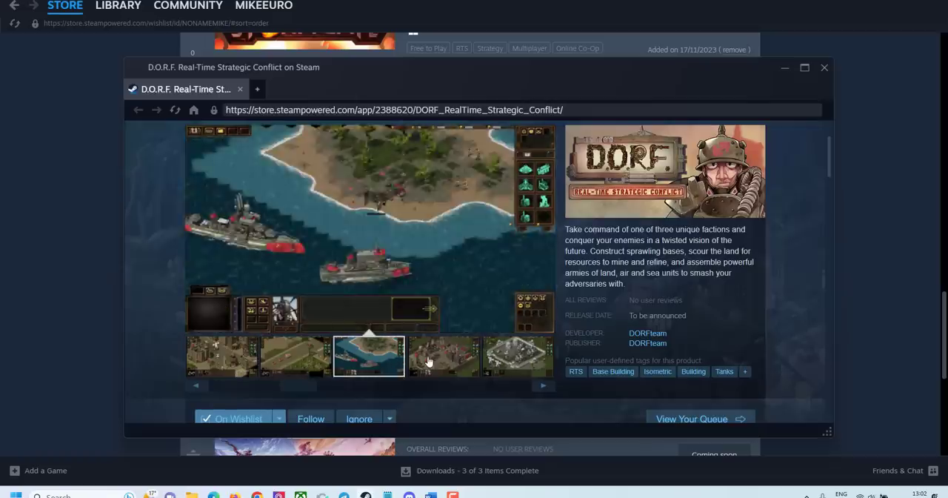
click(443, 357)
scroll(443, 367, up, 2)
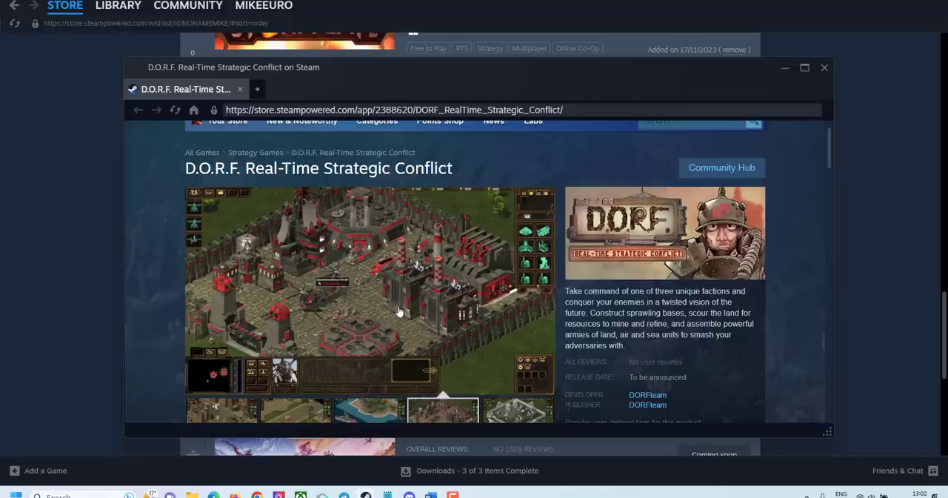
scroll(395, 308, down, 2)
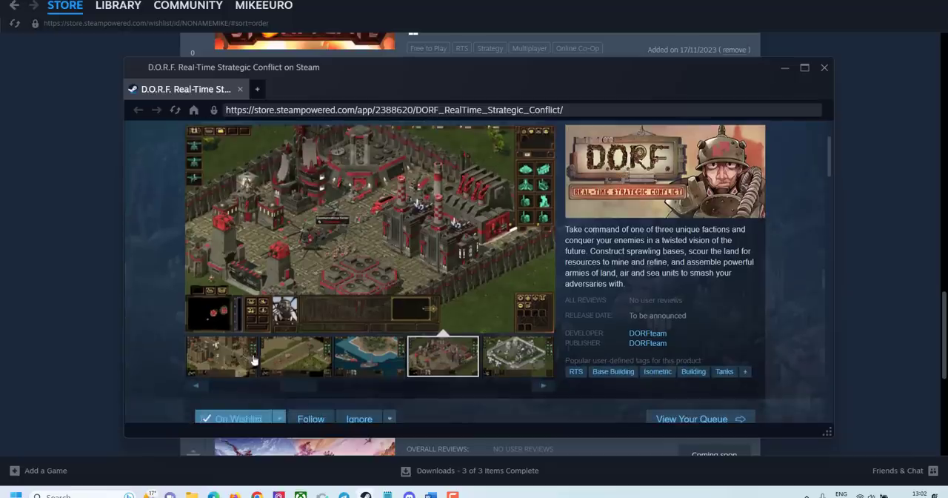
click(221, 357)
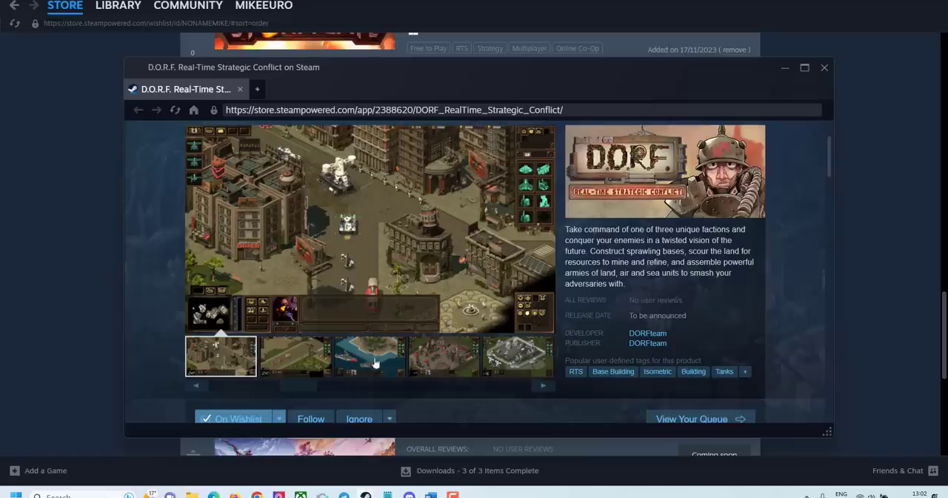
drag(298, 385, 208, 392)
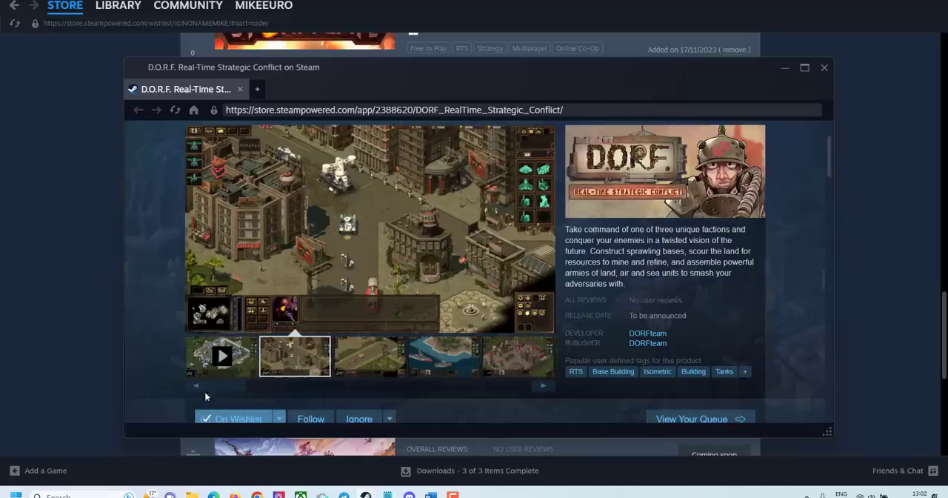
Step: Play the D.O.R.F. trailer, then close its store window back to the wishlist
click(221, 357)
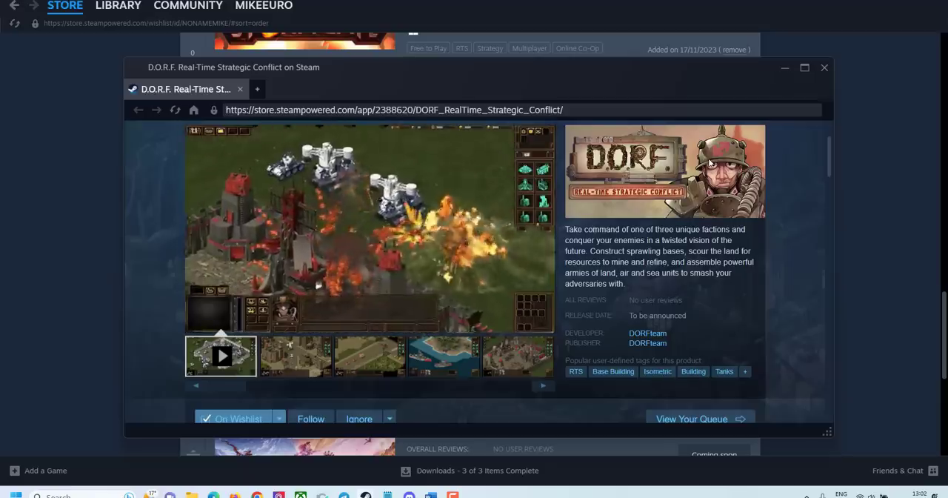
key(Escape)
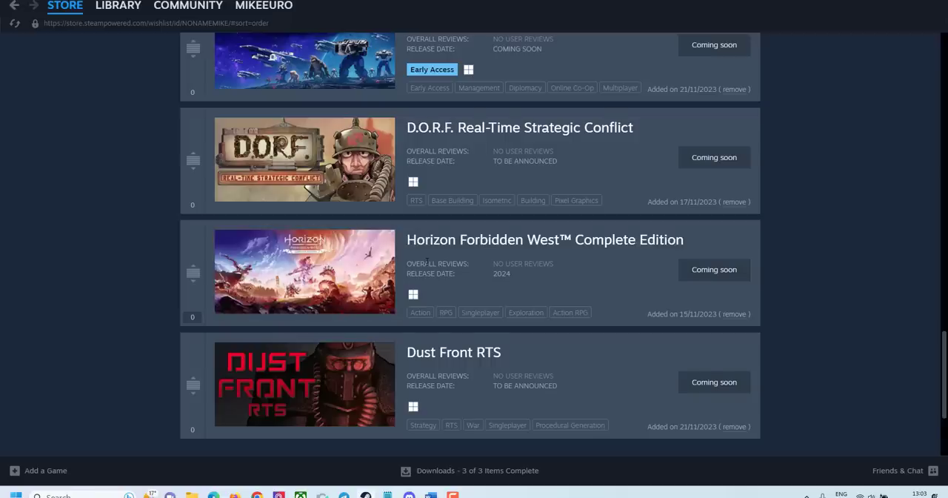
scroll(429, 261, down, 2)
scroll(428, 200, up, 2)
Step: Open the Dust Front RTS store page from its wishlist entry's context menu
right_click(492, 355)
click(518, 365)
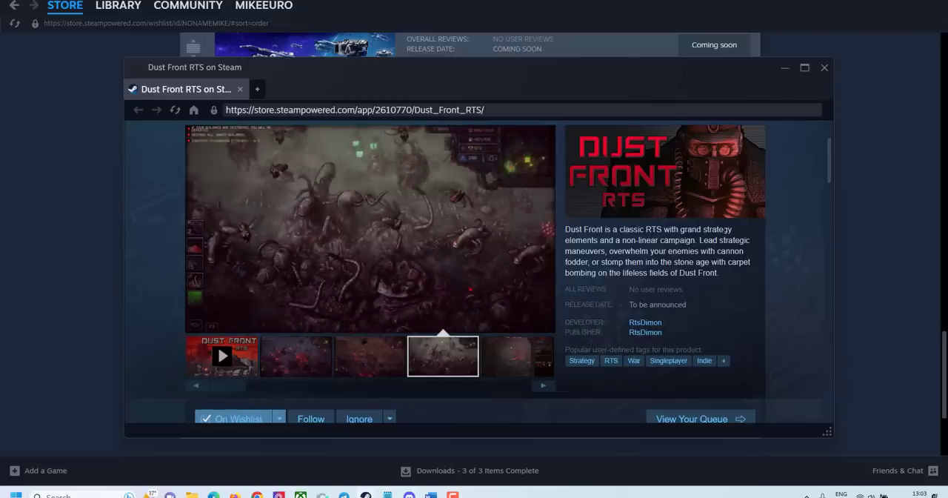
Step: View a later Dust Front RTS screenshot, then the third and second ones
click(519, 359)
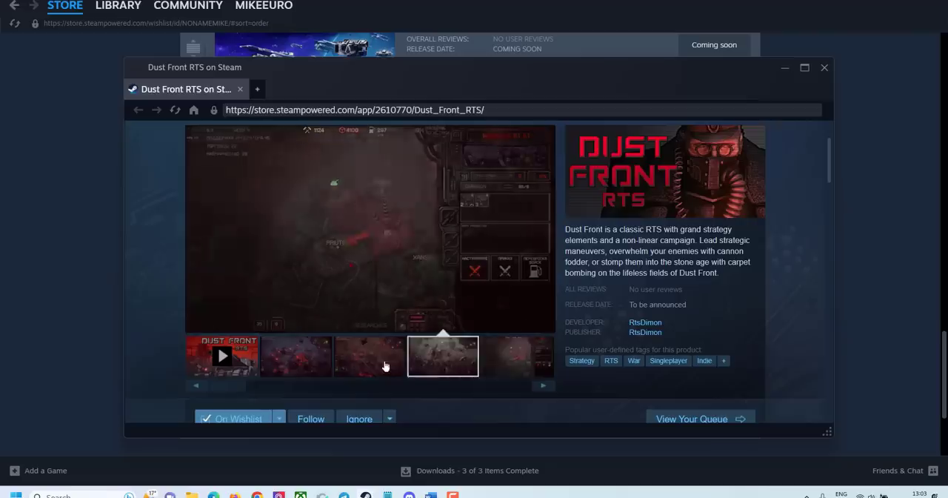
click(368, 355)
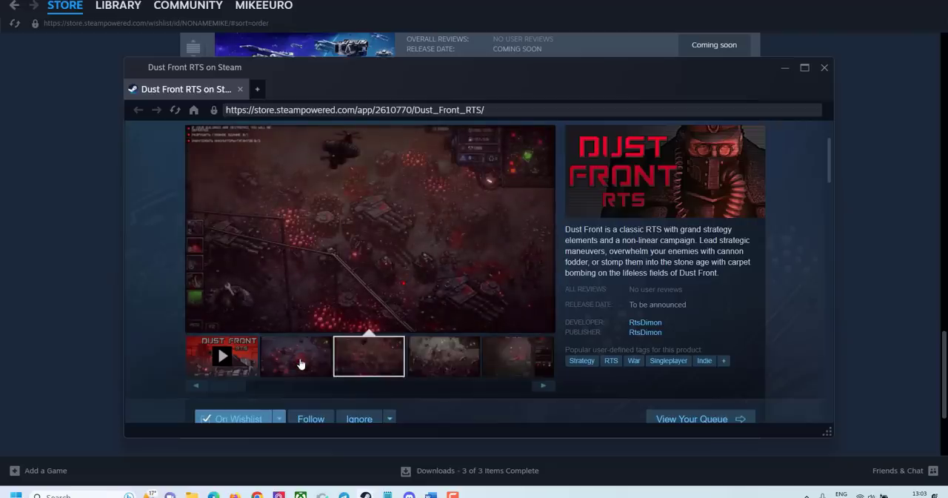
click(301, 363)
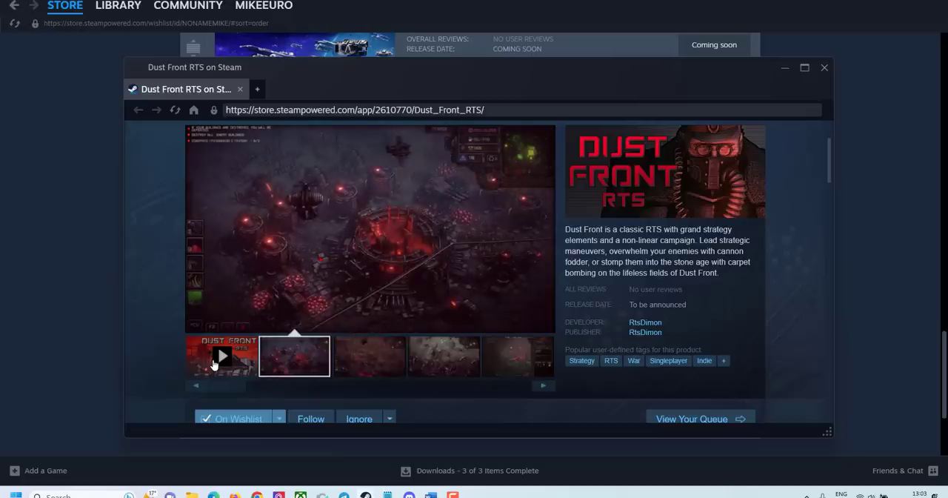
Step: Play the Dust Front RTS trailer, skip ahead, then pause it
click(215, 363)
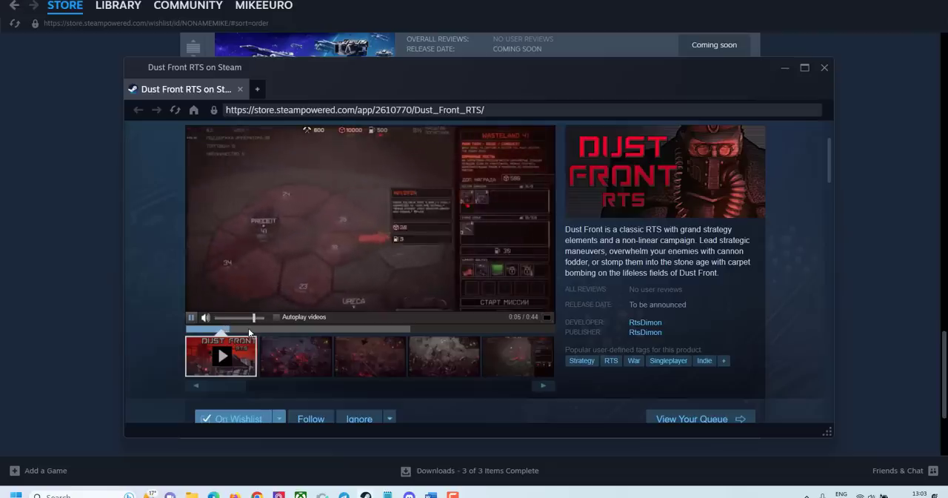
click(285, 330)
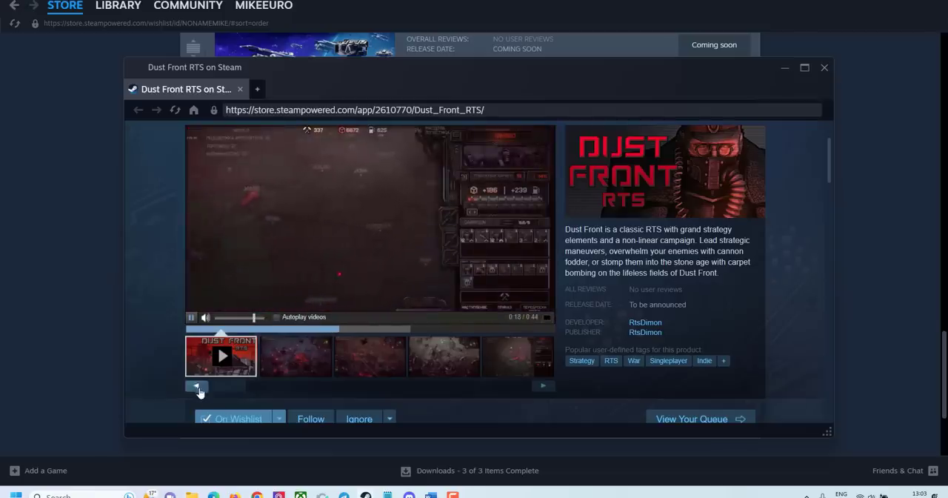
click(191, 318)
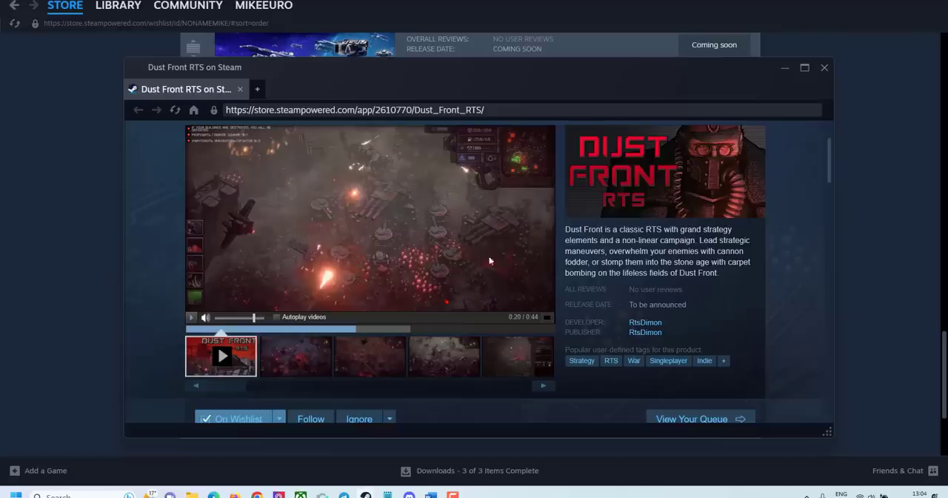
scroll(508, 254, down, 4)
scroll(535, 286, up, 3)
scroll(535, 286, up, 3)
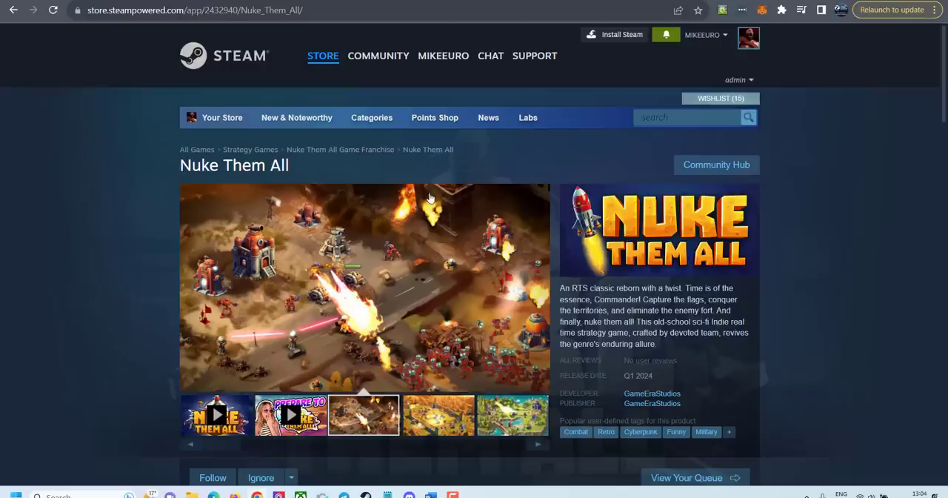
scroll(509, 297, down, 3)
scroll(509, 409, down, 2)
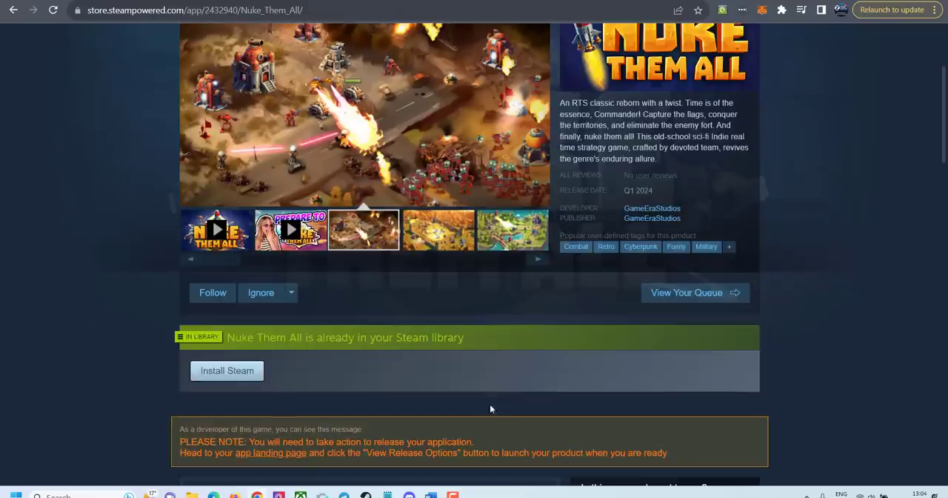
scroll(513, 405, up, 3)
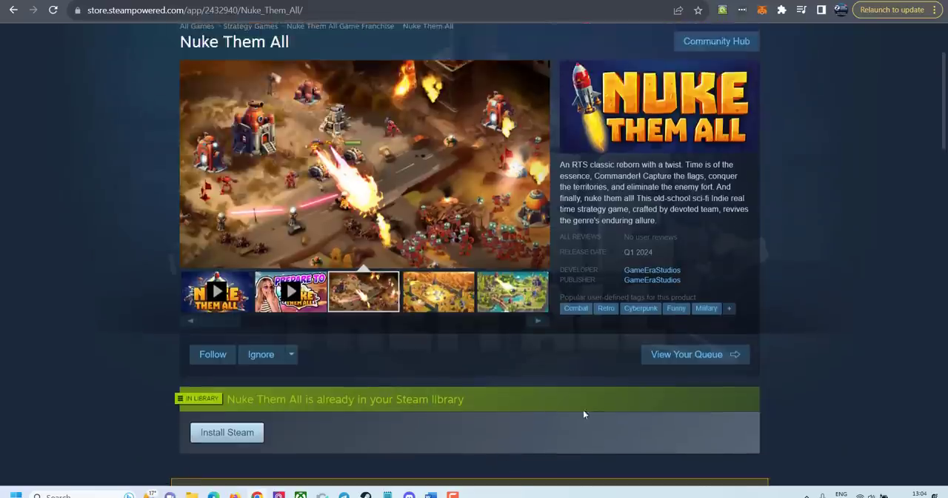
scroll(583, 409, down, 1)
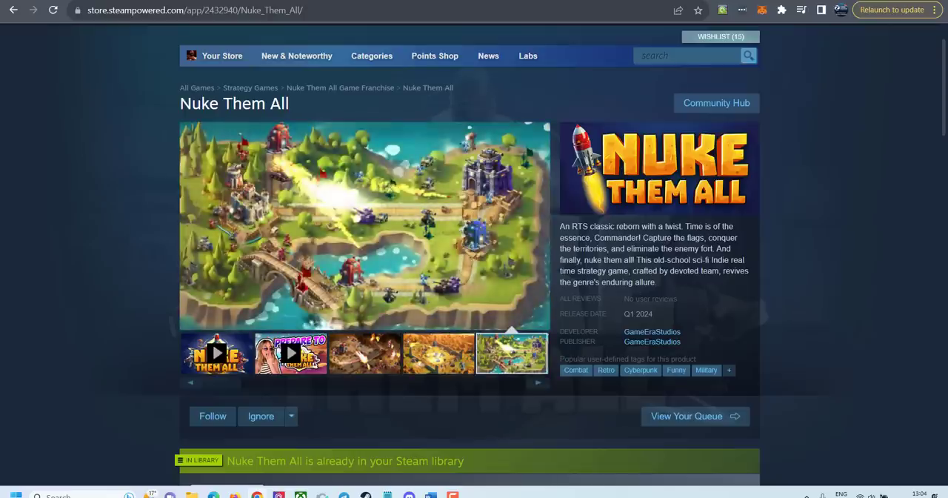
Step: Advance Nuke Them All's carousel and view the space fortress screenshot
click(537, 384)
click(348, 354)
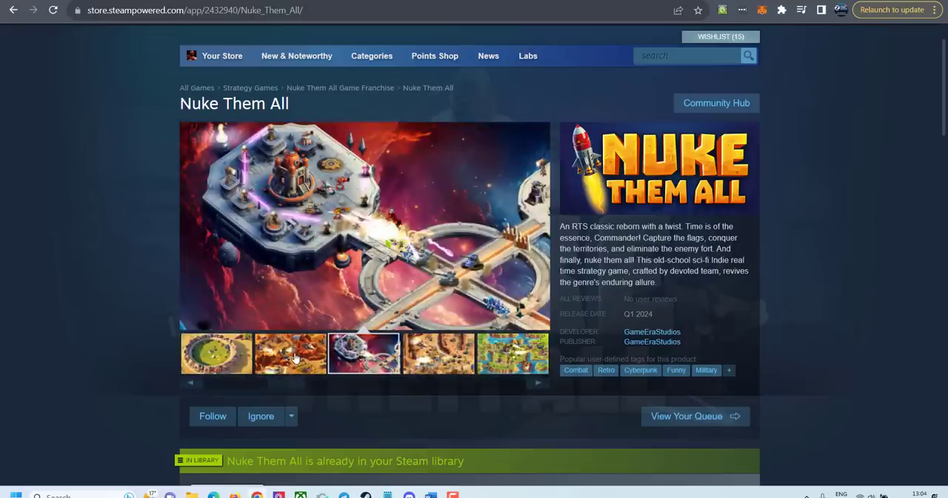